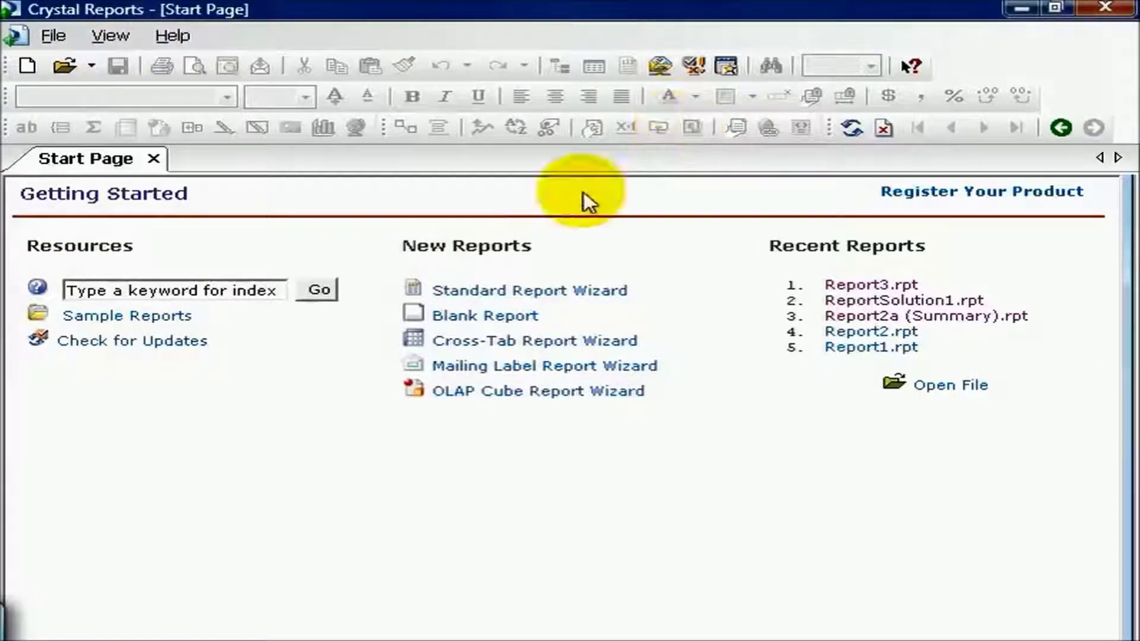
Step: Start a new standard report connected to the CRYSTALXITRAINING ODBC (RDO) data source
{"action": "left_click", "coordinate": [27, 68]}
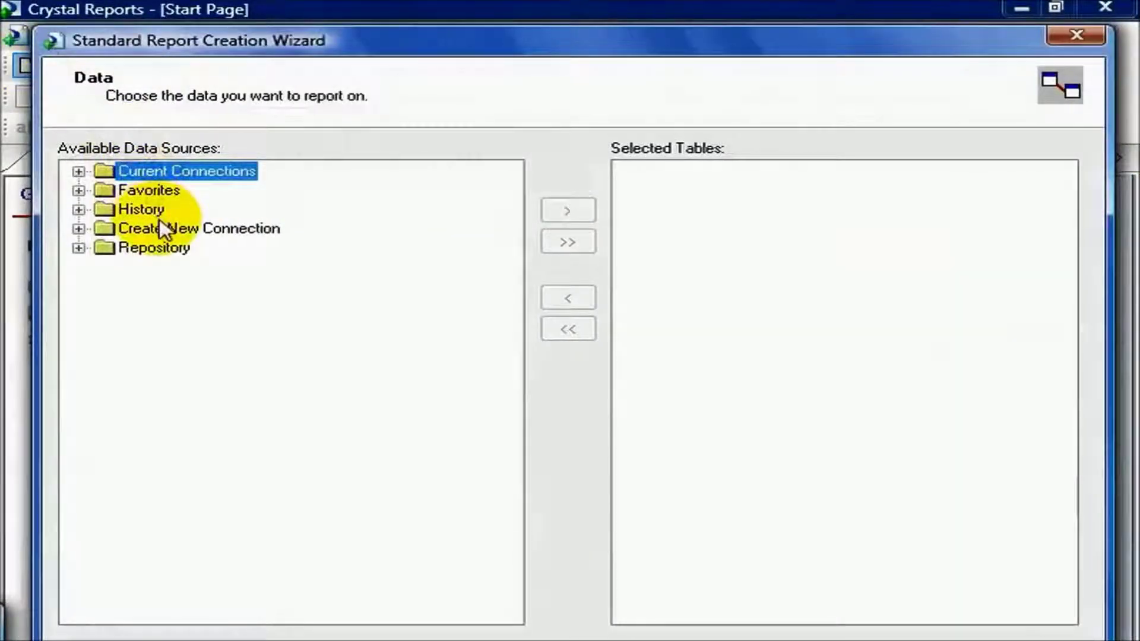
{"action": "double_click", "coordinate": [159, 228]}
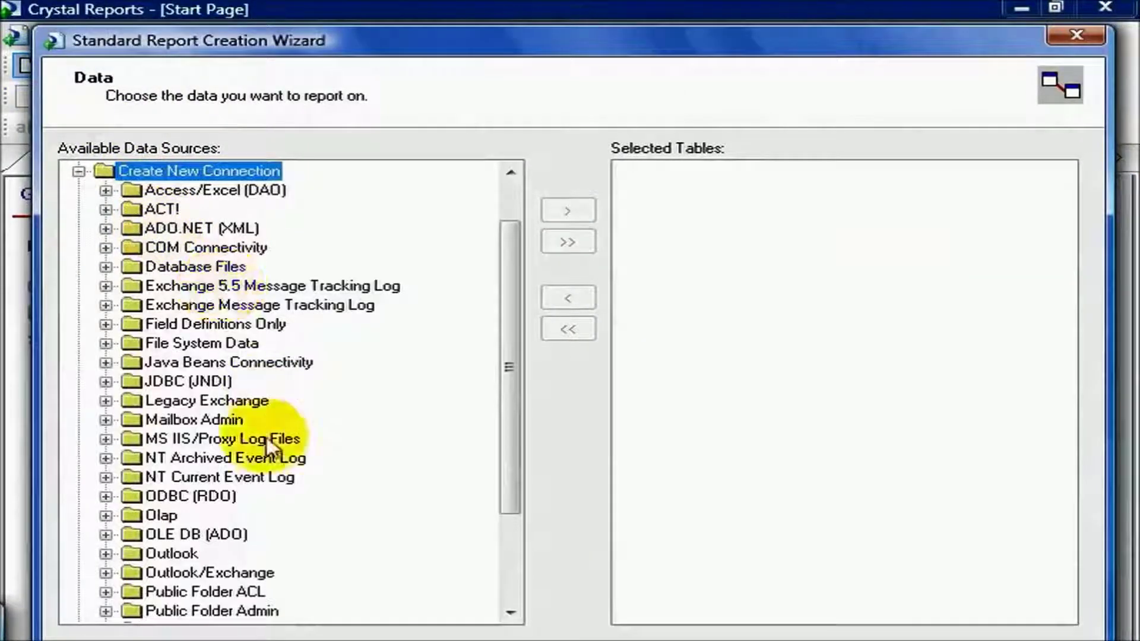
{"action": "double_click", "coordinate": [217, 501]}
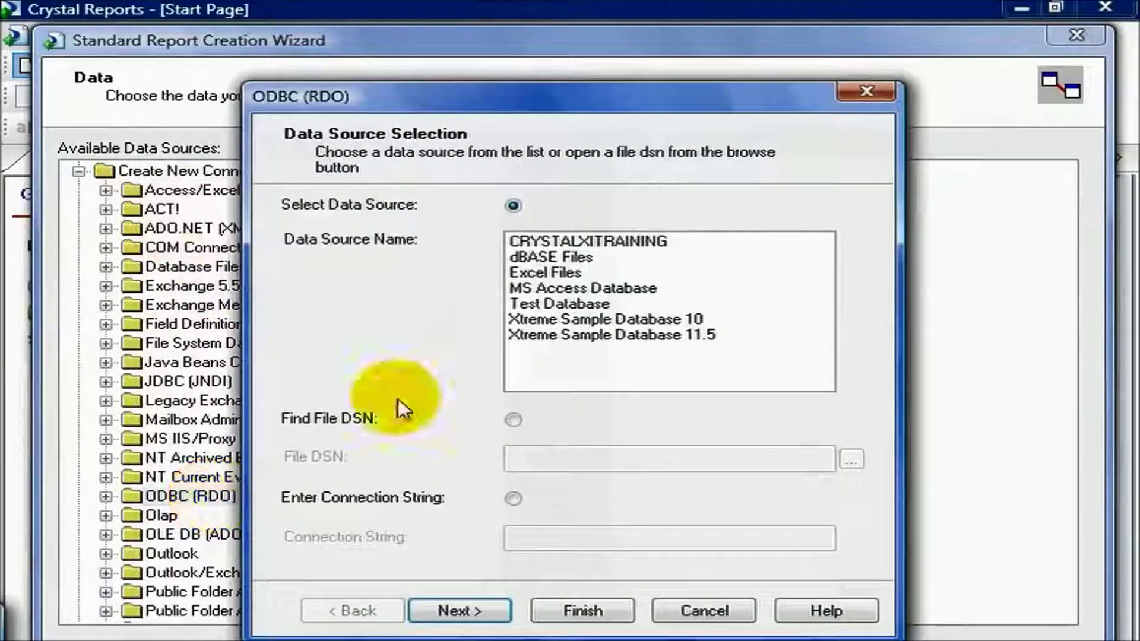
{"action": "left_click", "coordinate": [571, 241]}
{"action": "double_click", "coordinate": [571, 241]}
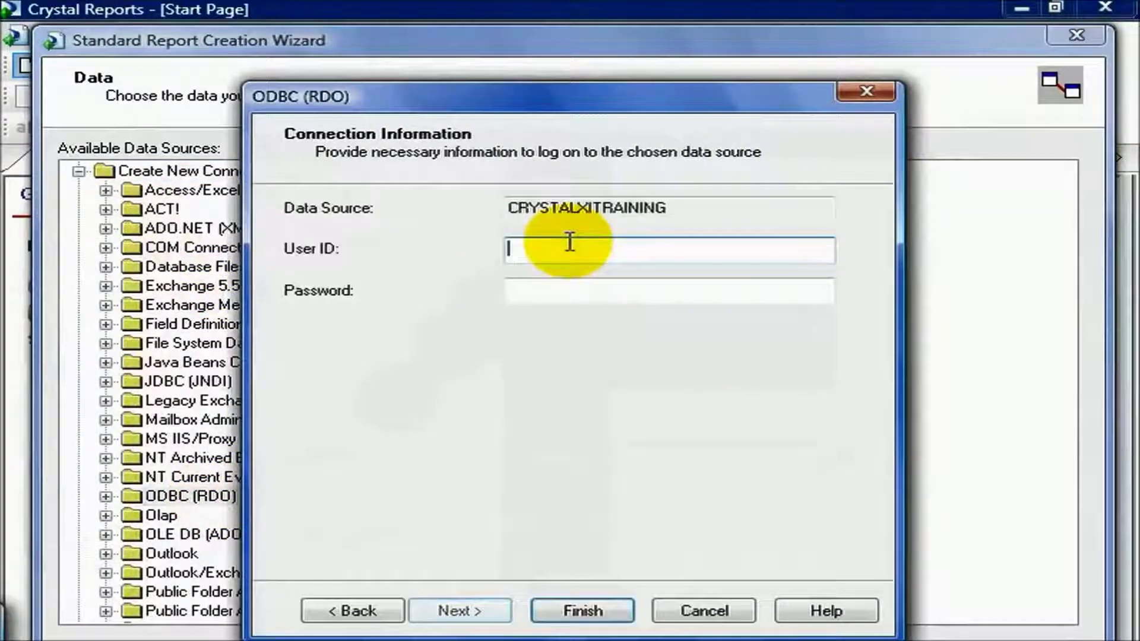
{"action": "left_click", "coordinate": [463, 614]}
Step: Add the Customer and Revenue_Transaction tables to the report
{"action": "left_click_drag", "start_coordinate": [508, 418], "coordinate": [508, 475]}
{"action": "left_click", "coordinate": [255, 459]}
{"action": "double_click", "coordinate": [255, 458]}
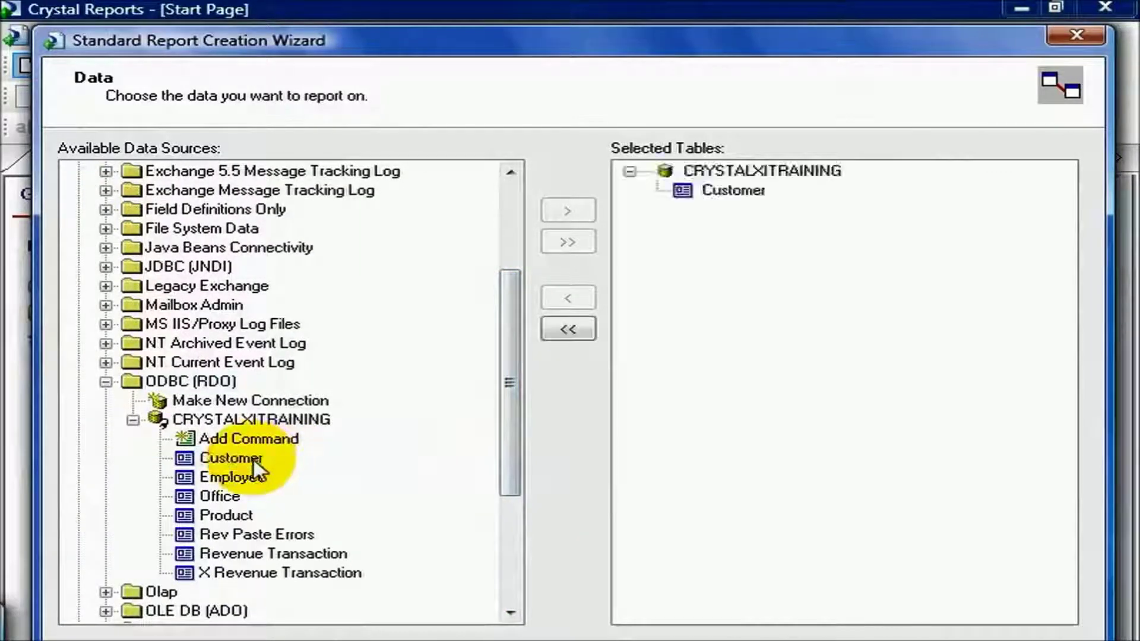
{"action": "double_click", "coordinate": [303, 555]}
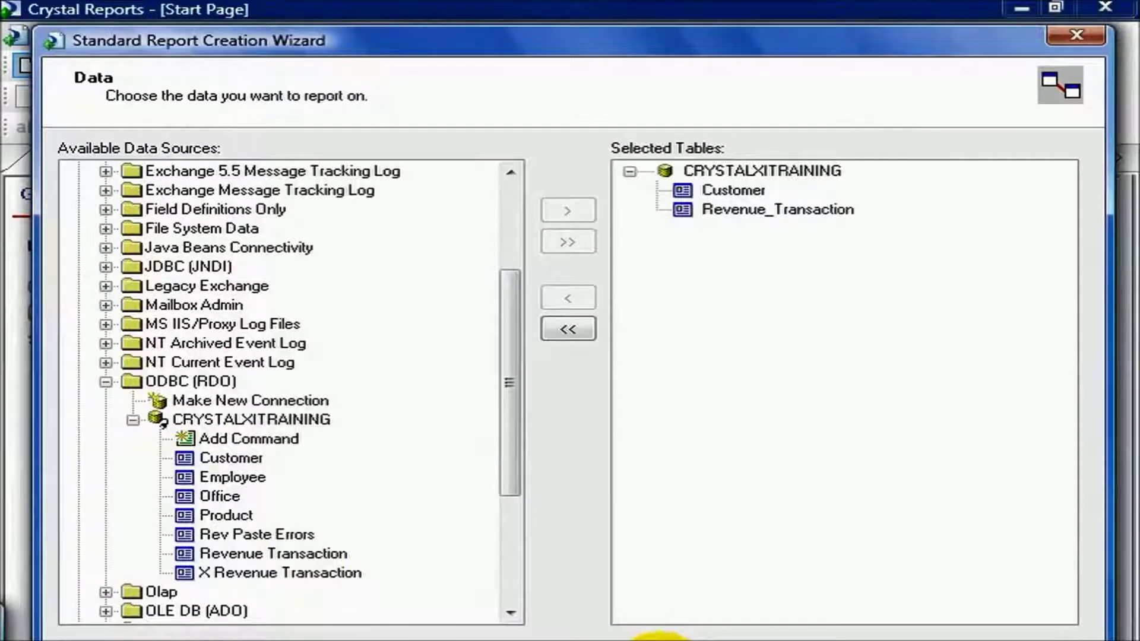
{"action": "left_click", "coordinate": [659, 638]}
Step: Link Revenue_Transaction.ClientNumber to Customer.ClntNum
{"action": "left_click_drag", "start_coordinate": [254, 191], "coordinate": [511, 325]}
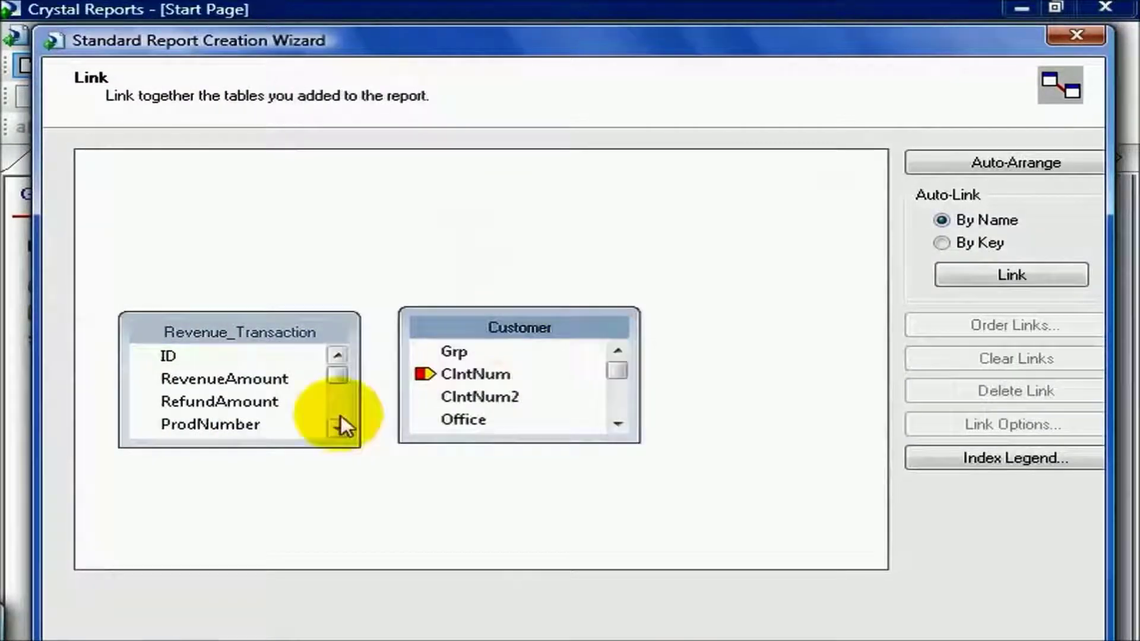
{"action": "left_click_drag", "start_coordinate": [284, 313], "coordinate": [268, 166]}
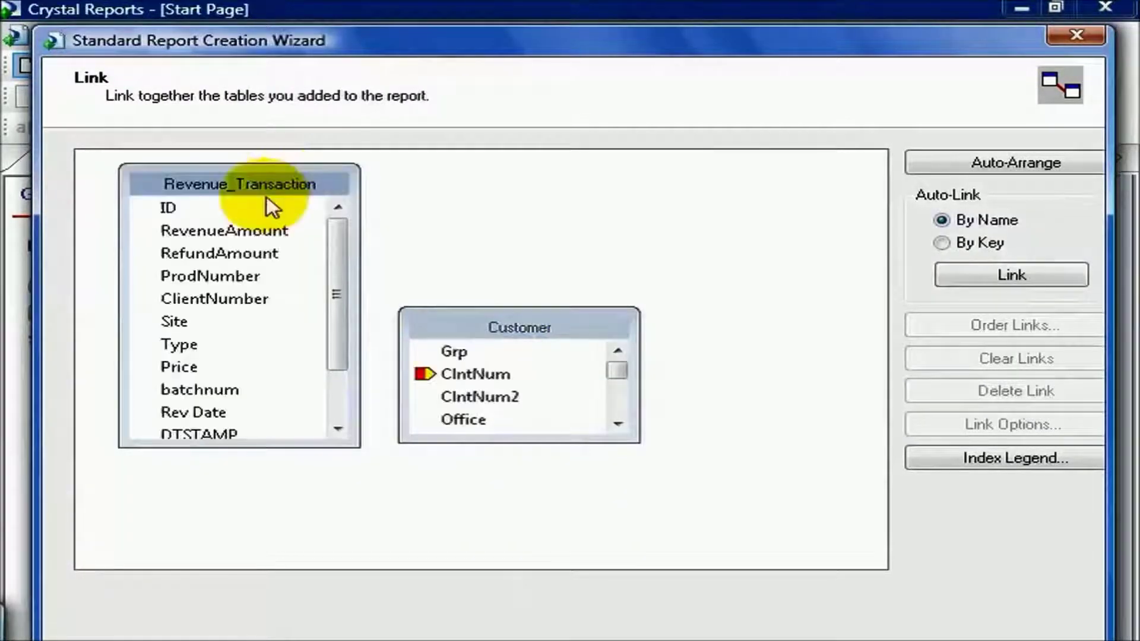
{"action": "left_click", "coordinate": [231, 298]}
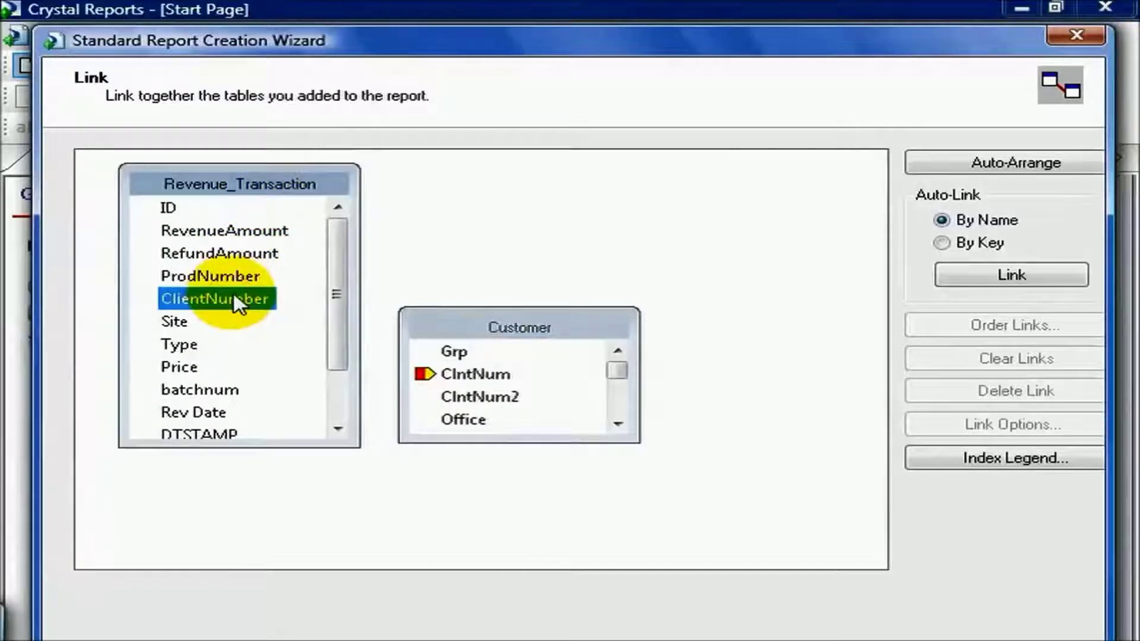
{"action": "left_click_drag", "start_coordinate": [231, 297], "coordinate": [472, 376]}
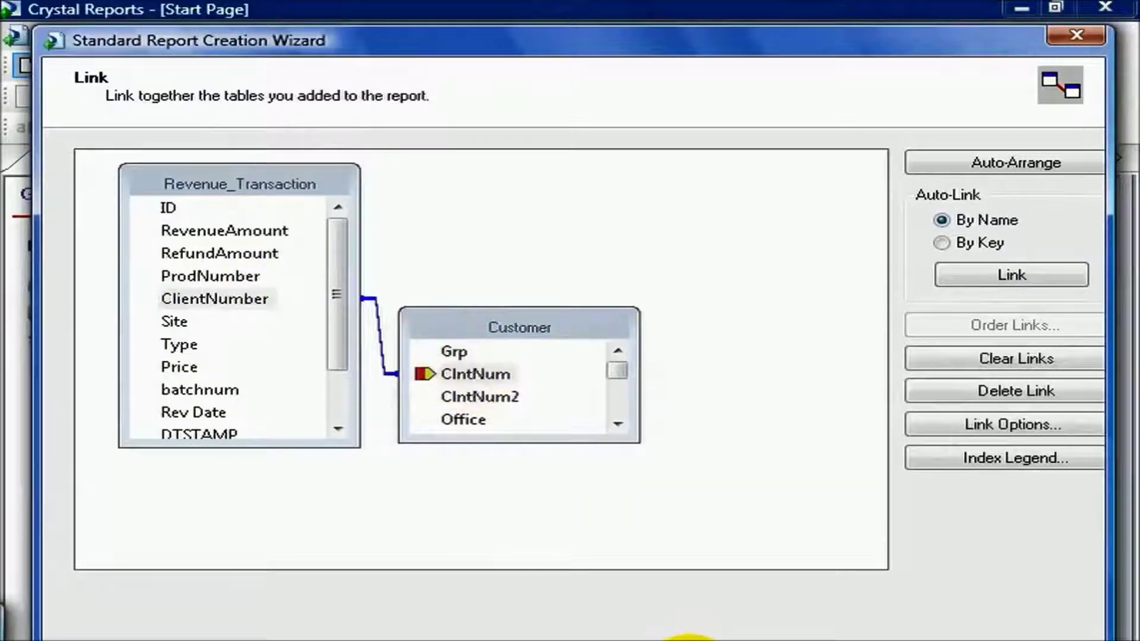
Step: Choose Customer.Client, RevenueAmount and Rev Date as the fields to display
{"action": "left_click", "coordinate": [689, 638]}
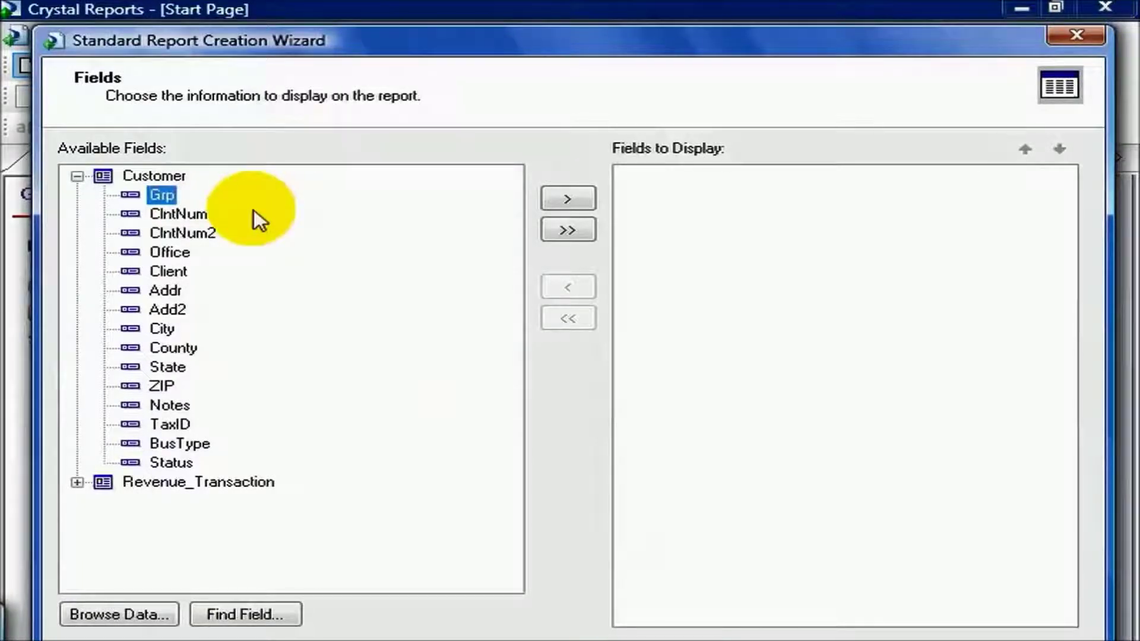
{"action": "left_click", "coordinate": [172, 272]}
{"action": "double_click", "coordinate": [172, 271]}
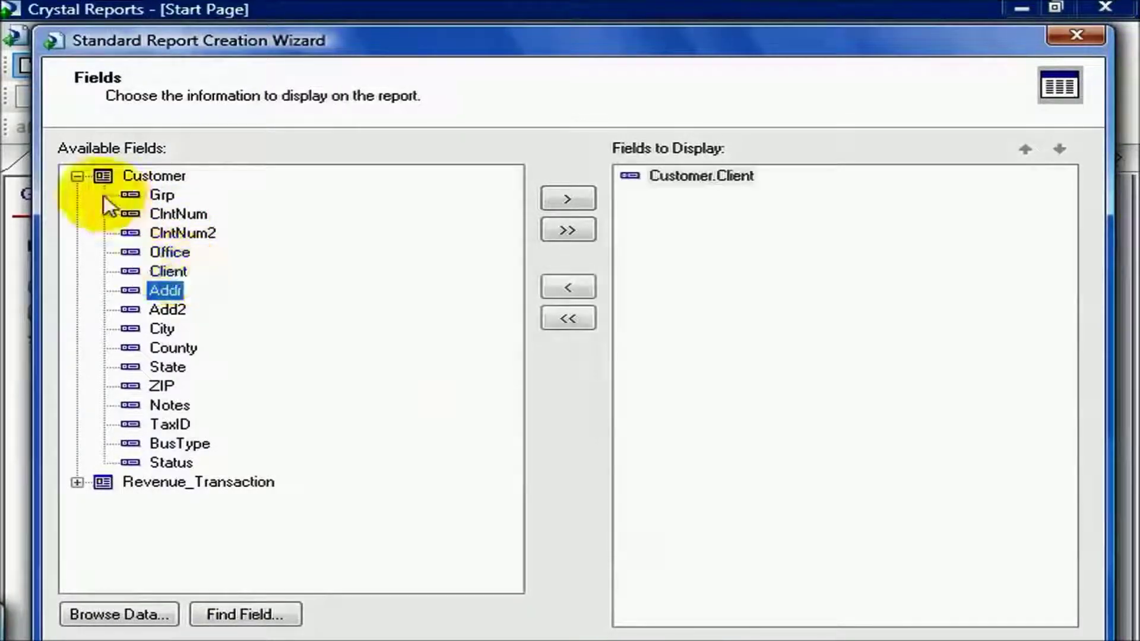
{"action": "left_click", "coordinate": [76, 175]}
{"action": "left_click", "coordinate": [77, 196]}
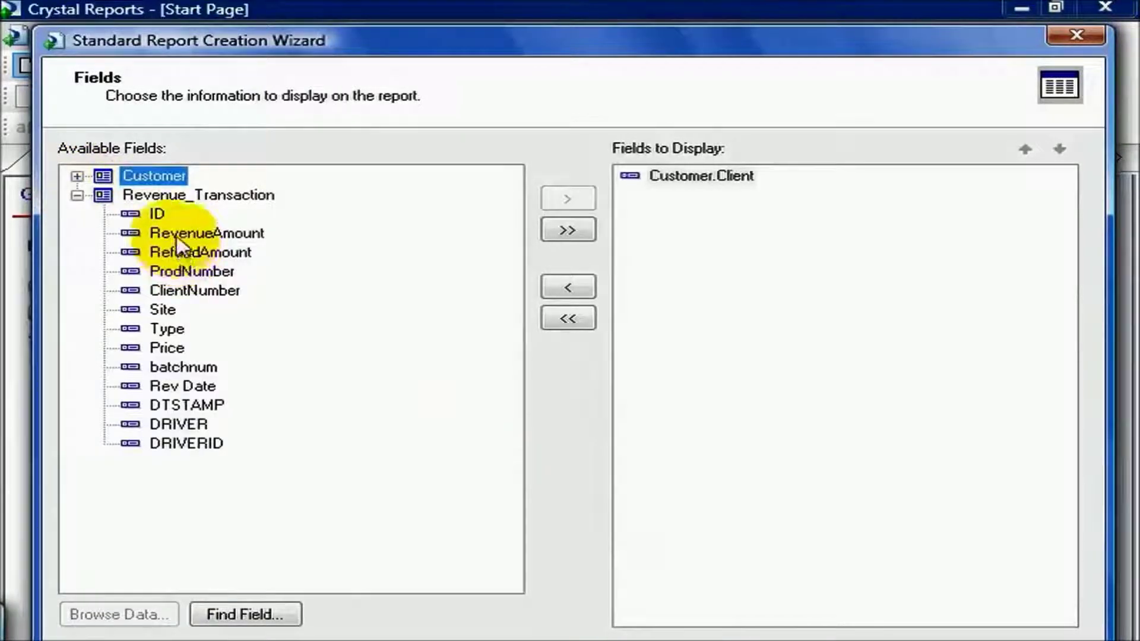
{"action": "double_click", "coordinate": [176, 235]}
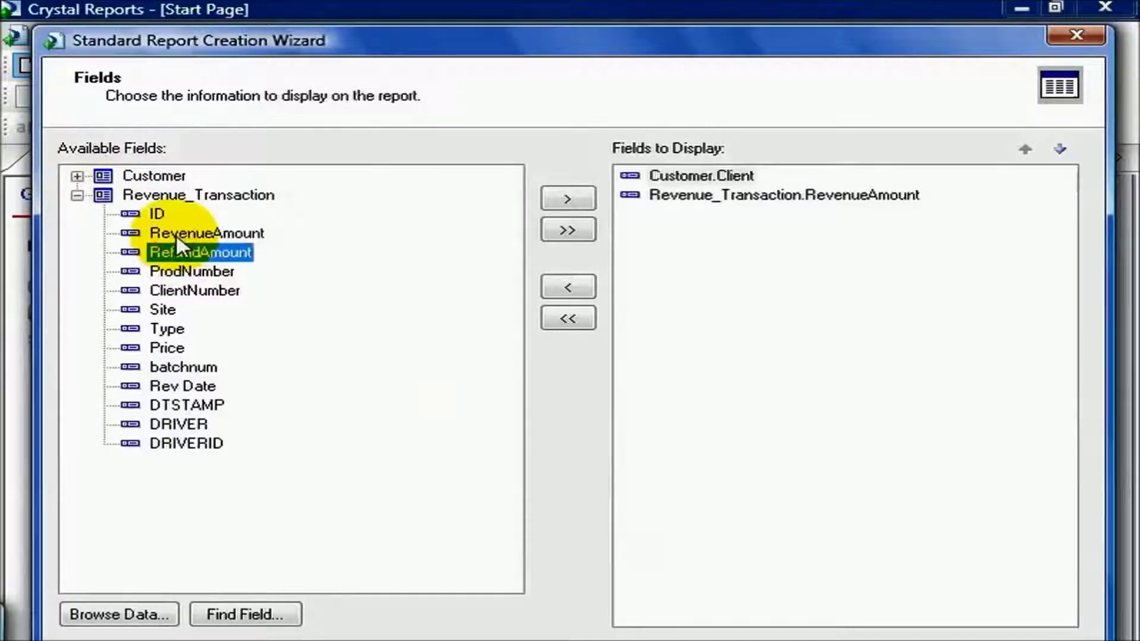
{"action": "double_click", "coordinate": [183, 386]}
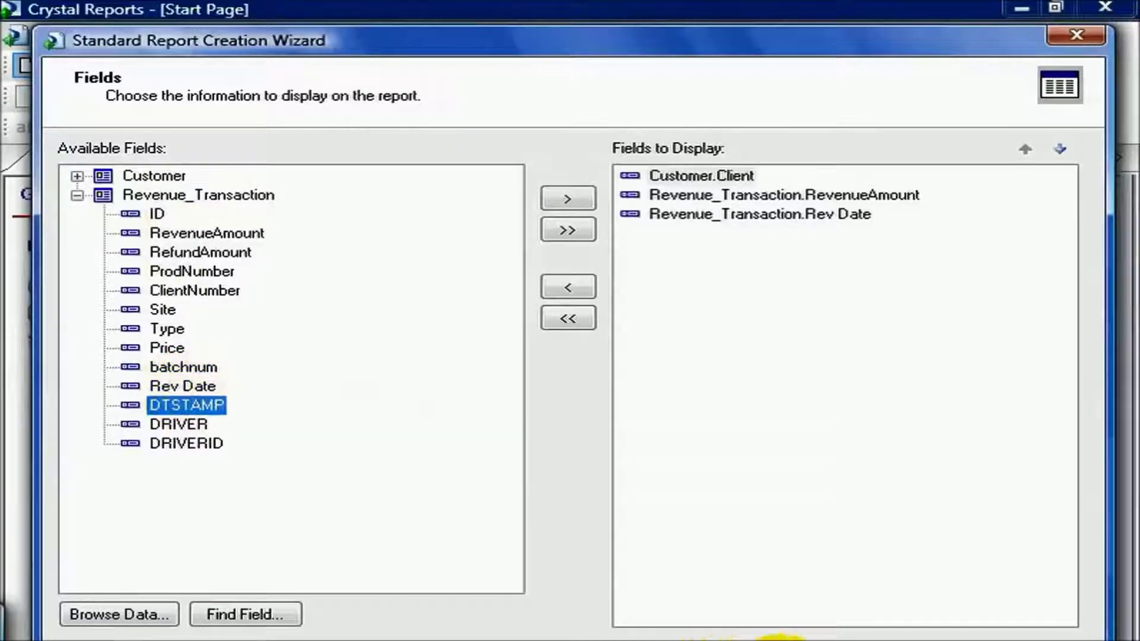
Step: Group the report by Customer.Client, keeping the default summaries and group sorting
{"action": "left_click", "coordinate": [700, 640]}
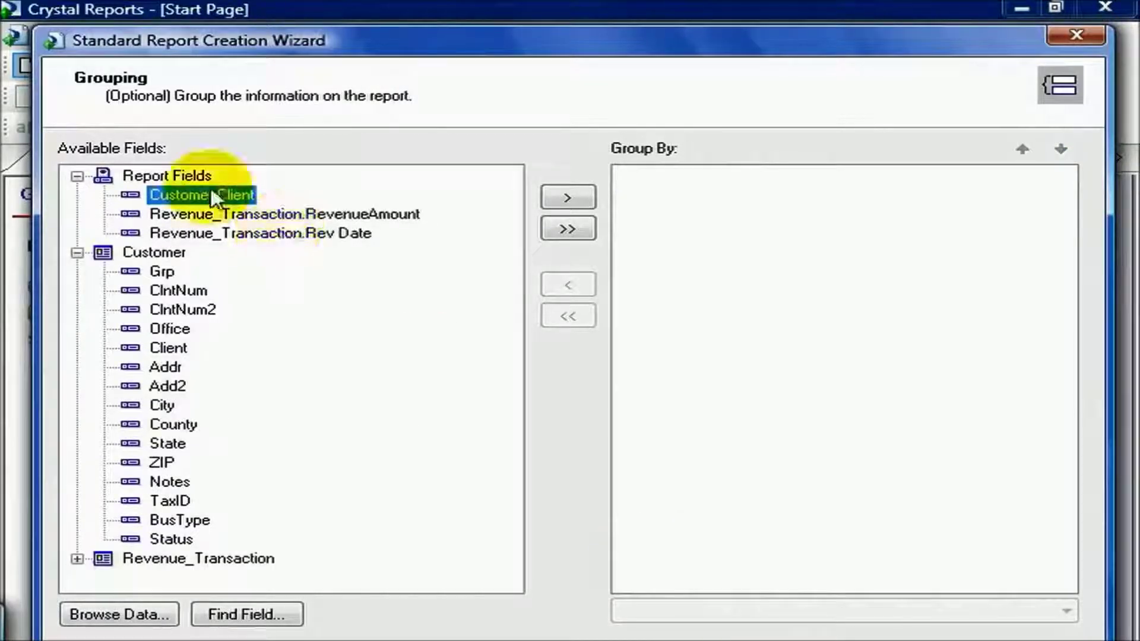
{"action": "left_click", "coordinate": [570, 198]}
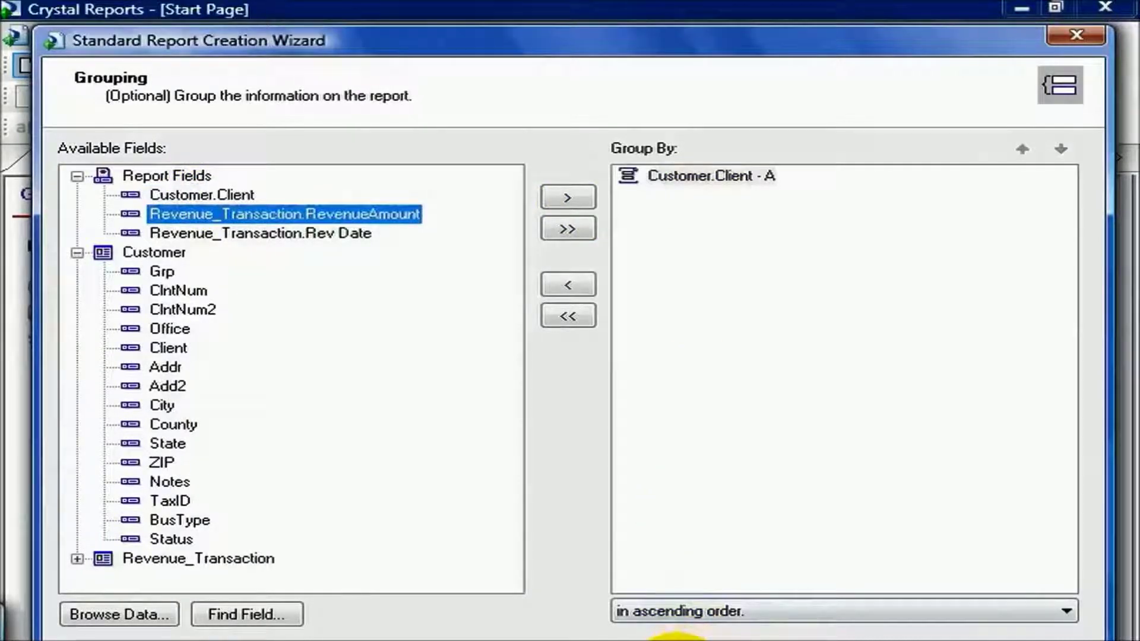
{"action": "left_click", "coordinate": [676, 638]}
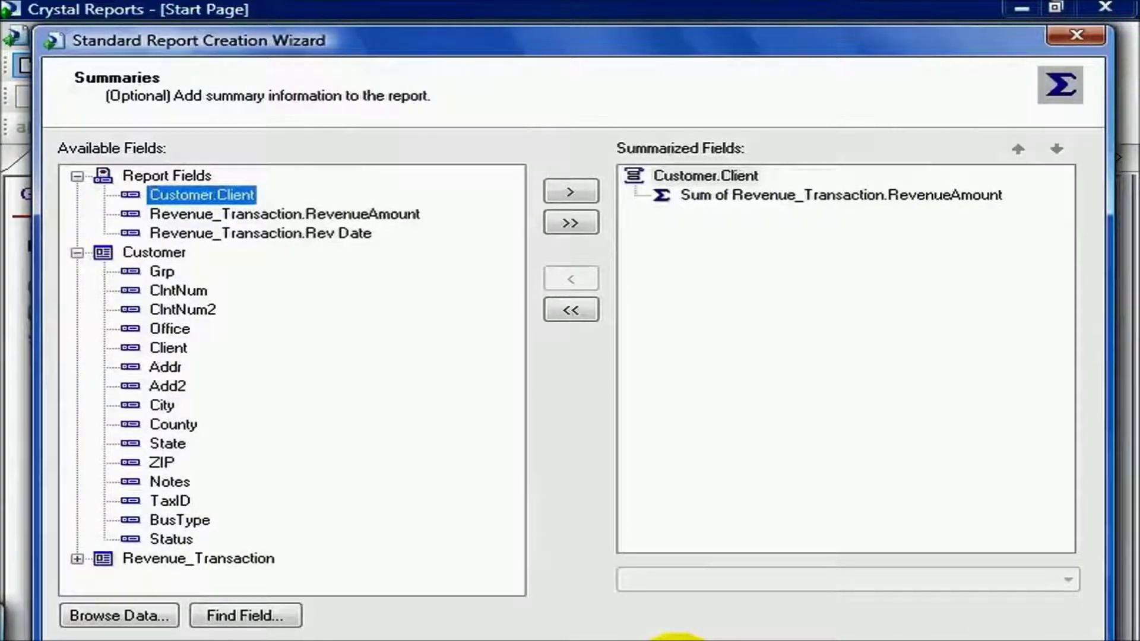
{"action": "left_click", "coordinate": [676, 639]}
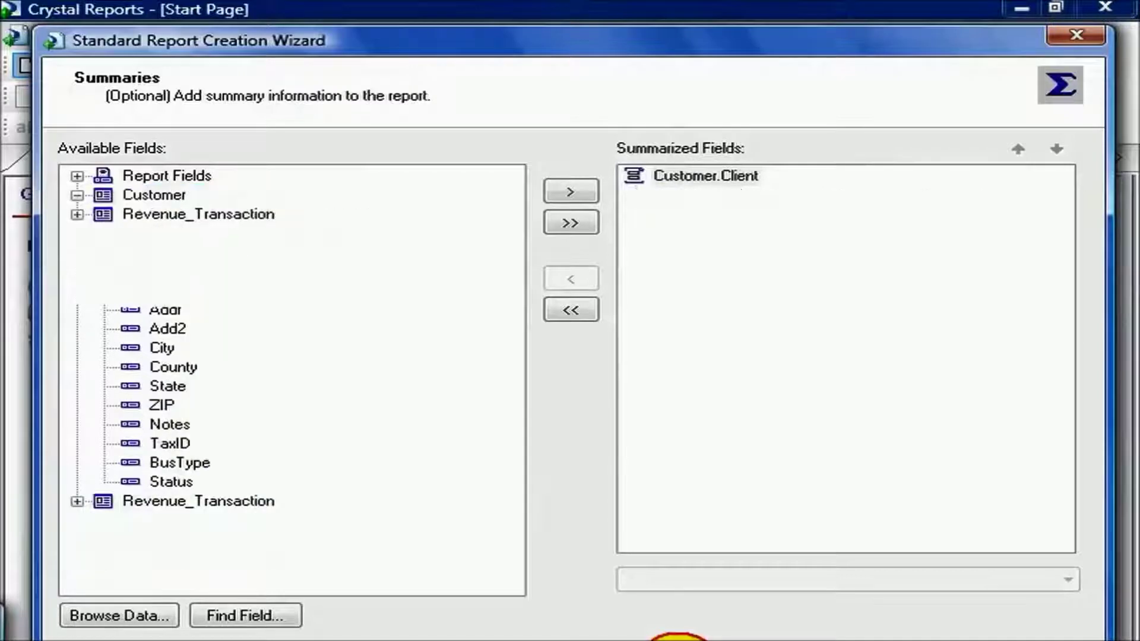
{"action": "left_click", "coordinate": [677, 639]}
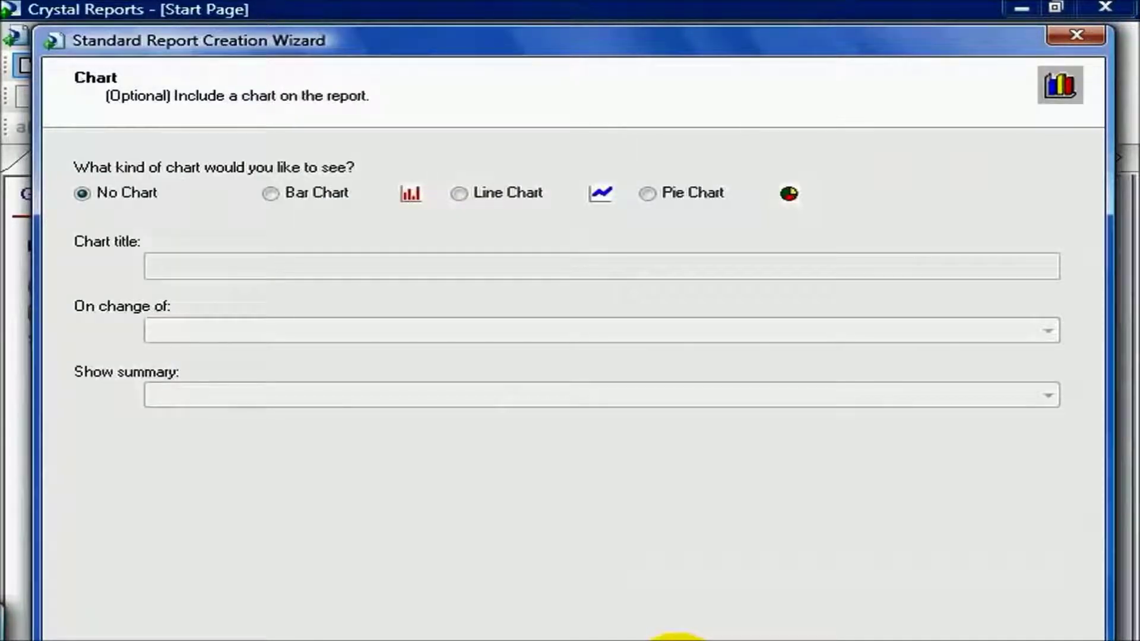
Step: Filter Rev Date to 'is greater than or equal to' 01/01/2006 12:00:00AM and generate Report1
{"action": "left_click", "coordinate": [676, 639]}
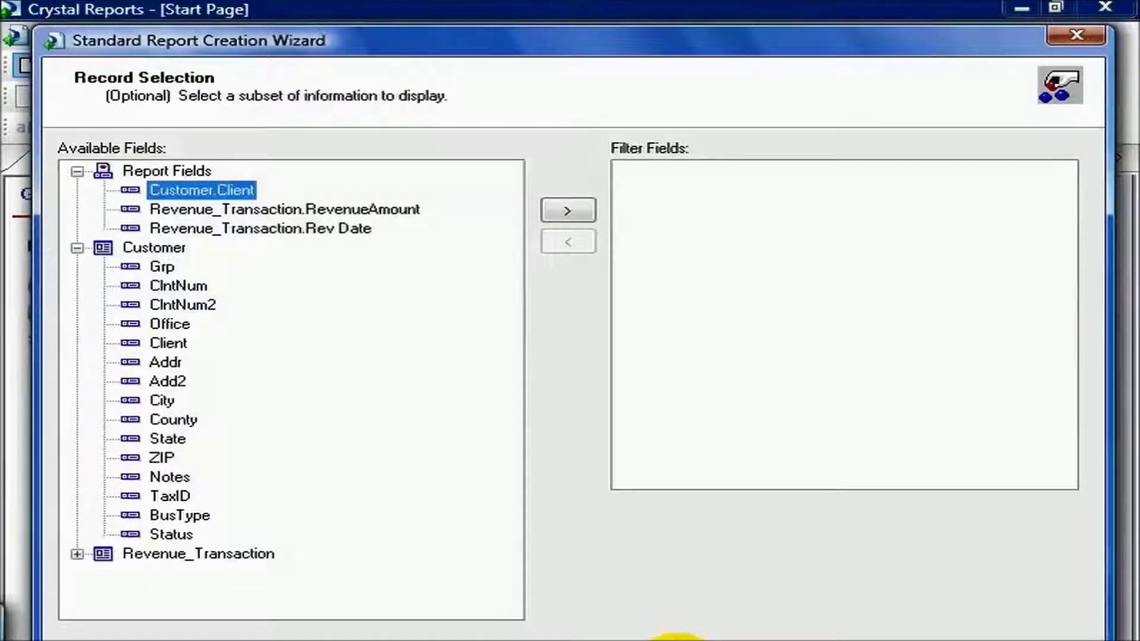
{"action": "left_click", "coordinate": [273, 227]}
{"action": "left_click", "coordinate": [568, 211]}
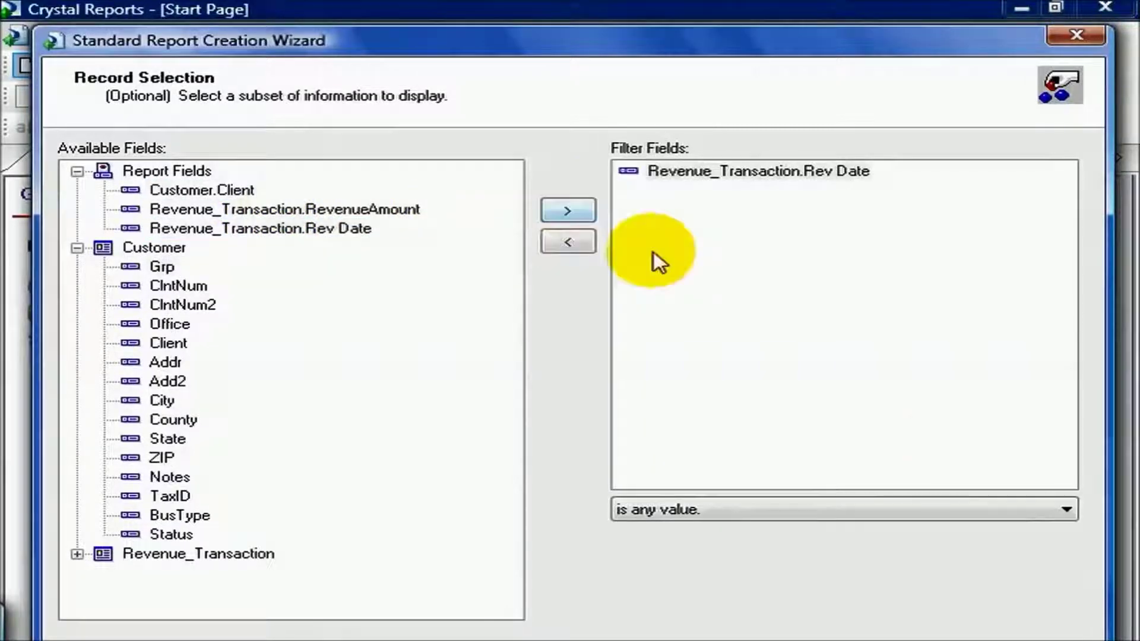
{"action": "left_click", "coordinate": [1066, 511]}
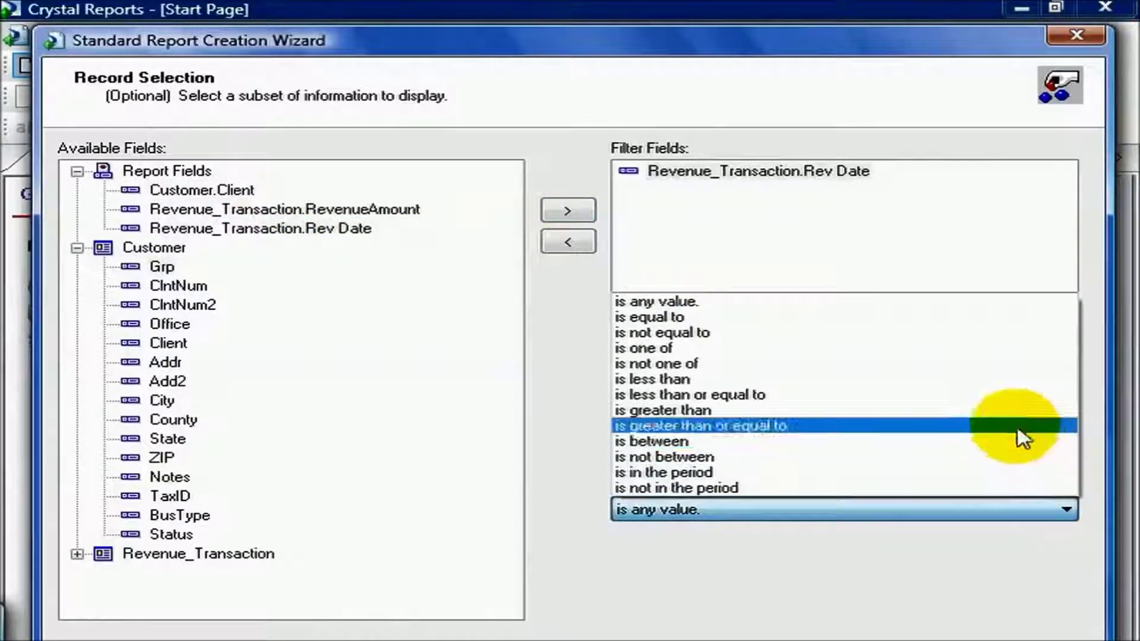
{"action": "left_click", "coordinate": [1015, 426]}
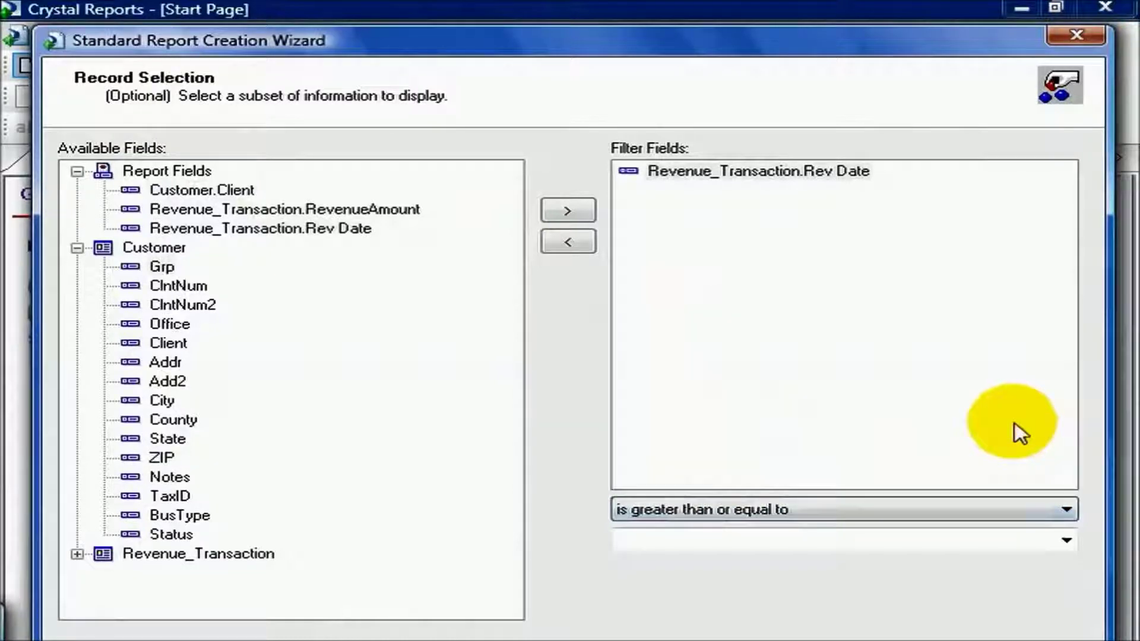
{"action": "left_click", "coordinate": [645, 541]}
{"action": "type", "text": "01/01"}
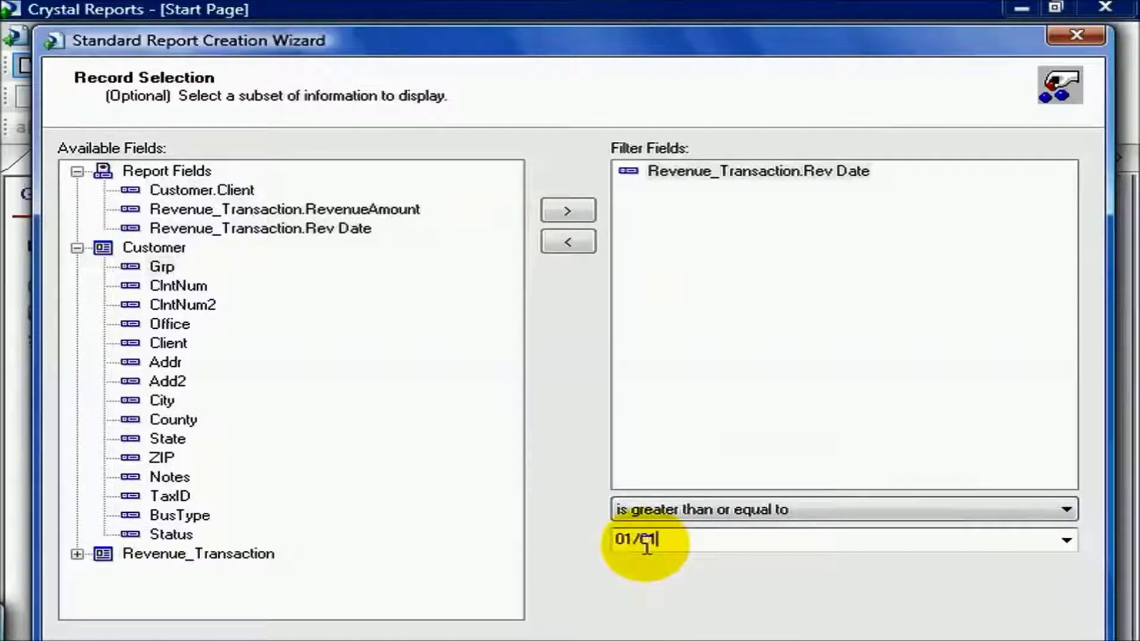
{"action": "type", "text": "/2006 12:"}
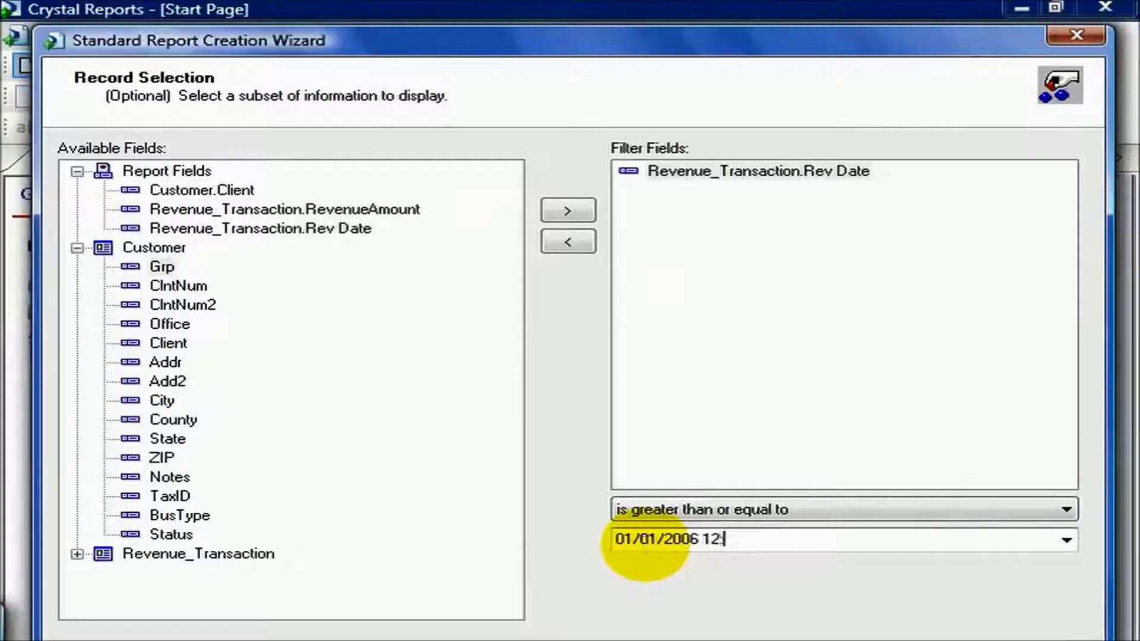
{"action": "type", "text": "00:"}
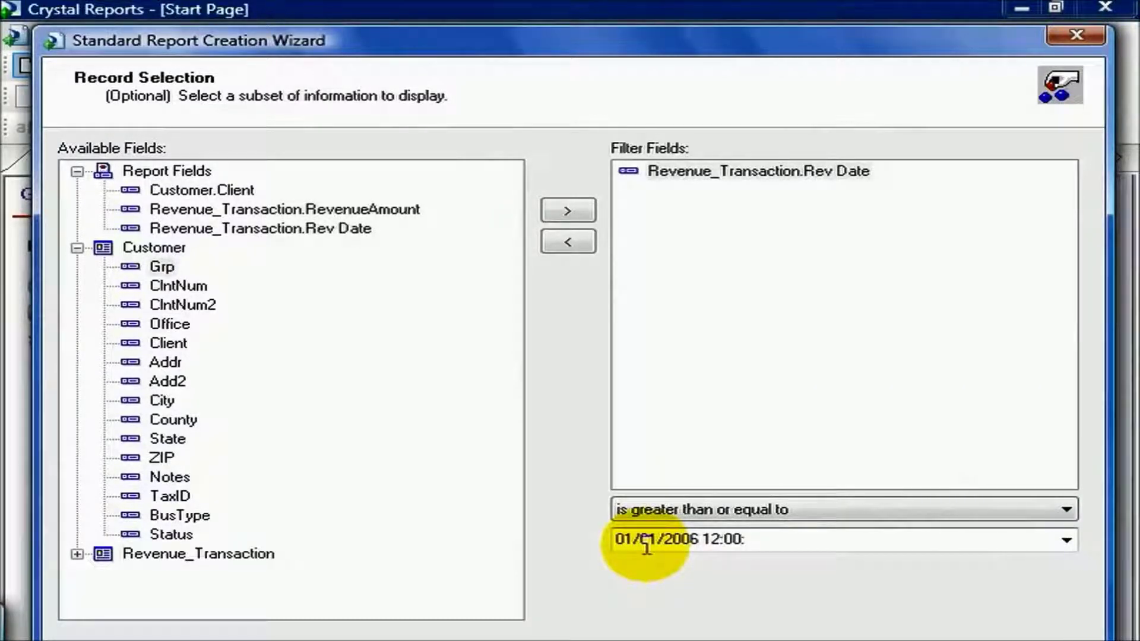
{"action": "type", "text": "00AM"}
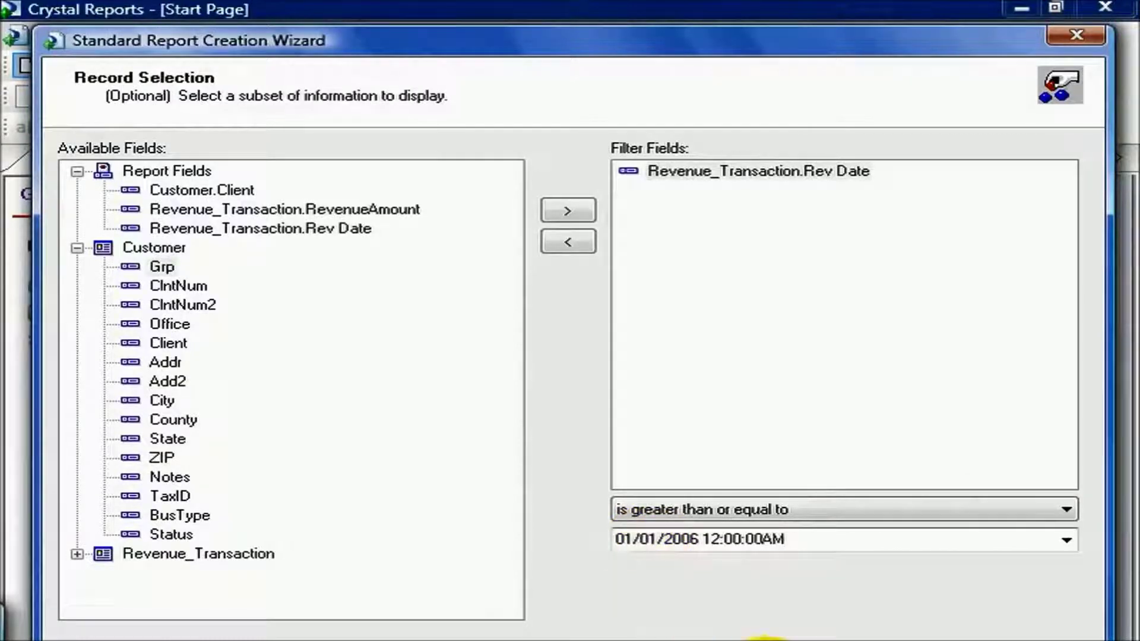
{"action": "left_click", "coordinate": [780, 639]}
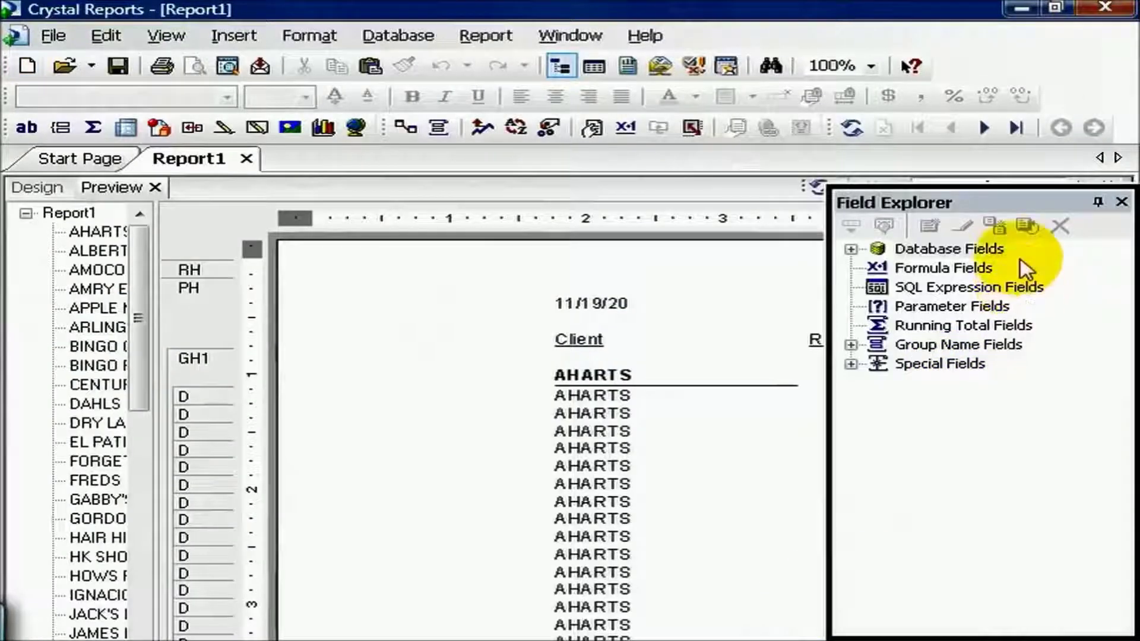
Step: In Design view, hide the Details section
{"action": "left_click_drag", "start_coordinate": [1027, 204], "coordinate": [252, 210]}
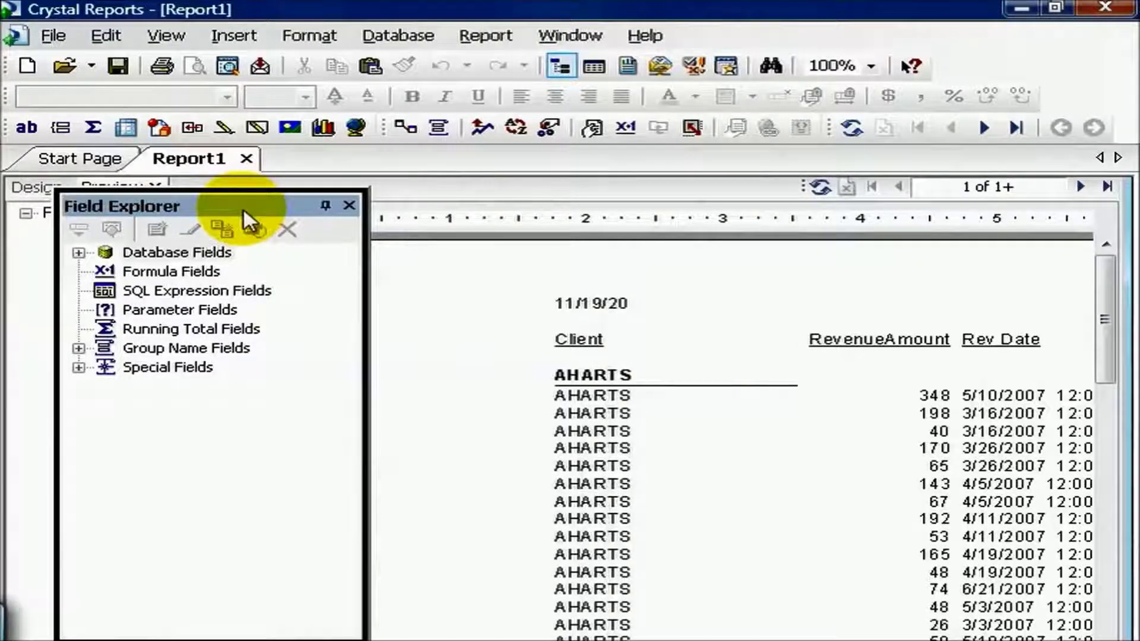
{"action": "left_click_drag", "start_coordinate": [244, 208], "coordinate": [468, 217]}
{"action": "left_click", "coordinate": [13, 185]}
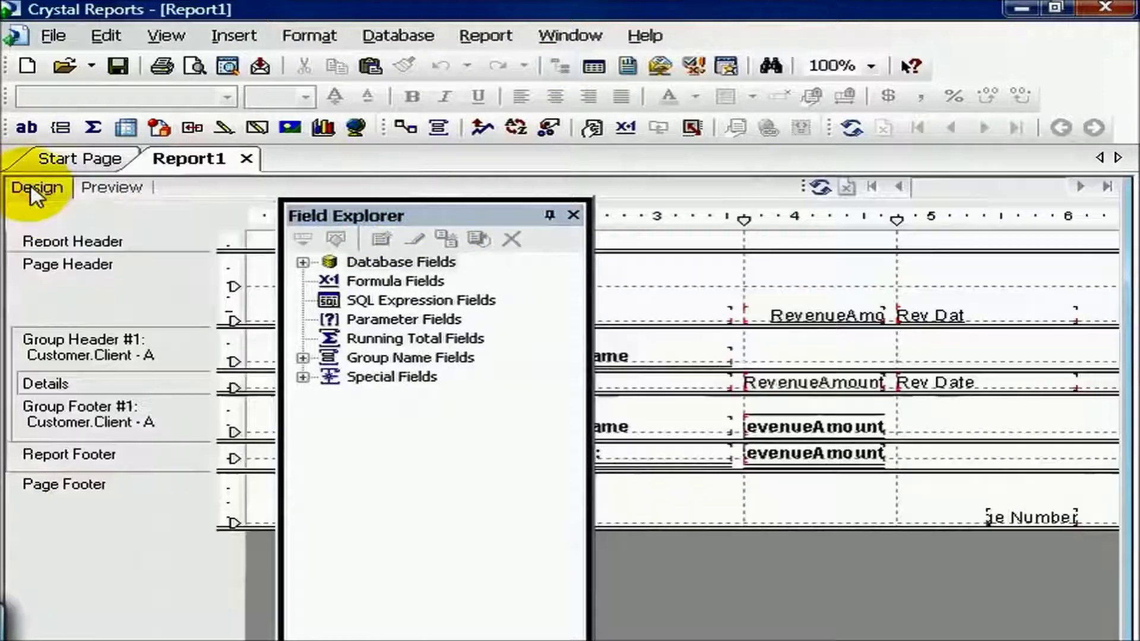
{"action": "right_click", "coordinate": [118, 378]}
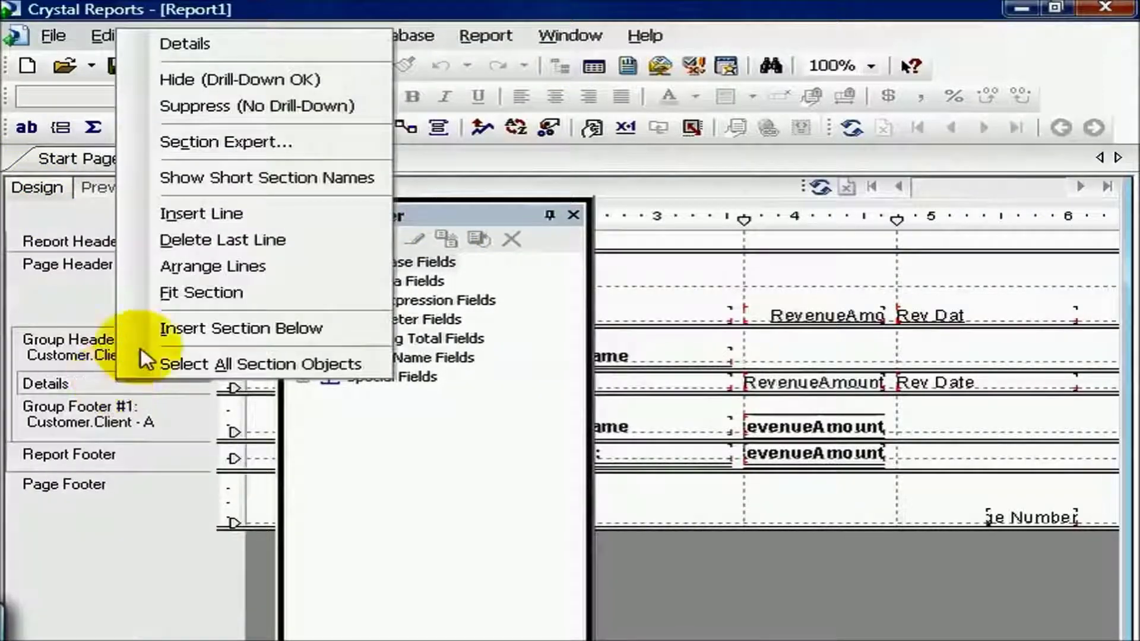
{"action": "left_click", "coordinate": [201, 107]}
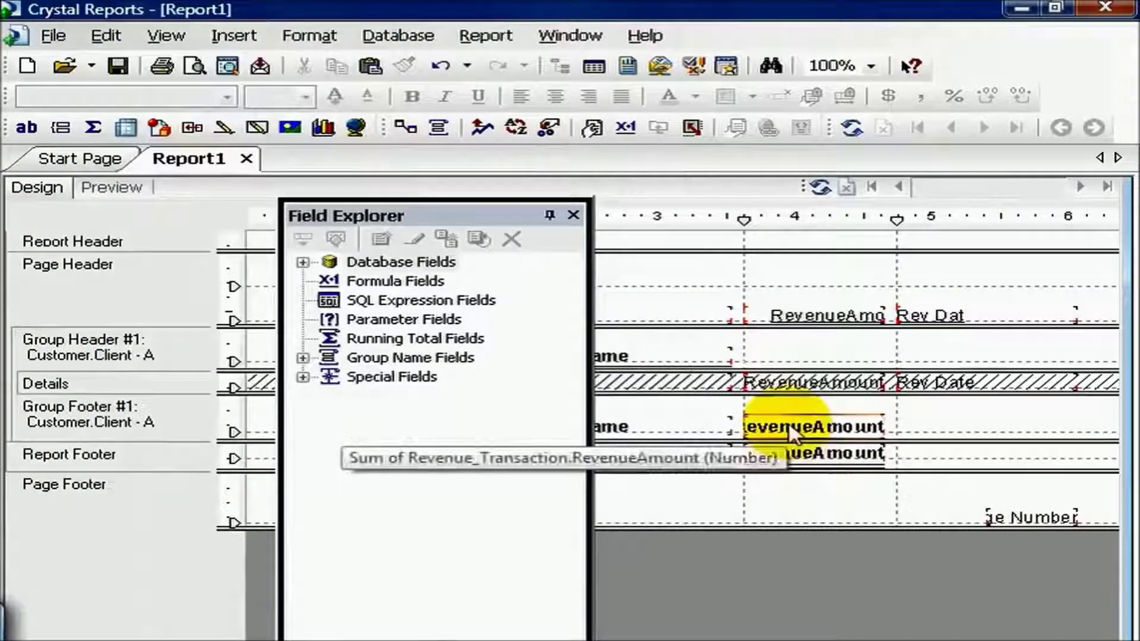
Step: Move the client RevenueAmount subtotal into Group Header #1 and suppress Group Footer #1
{"action": "left_click", "coordinate": [789, 425]}
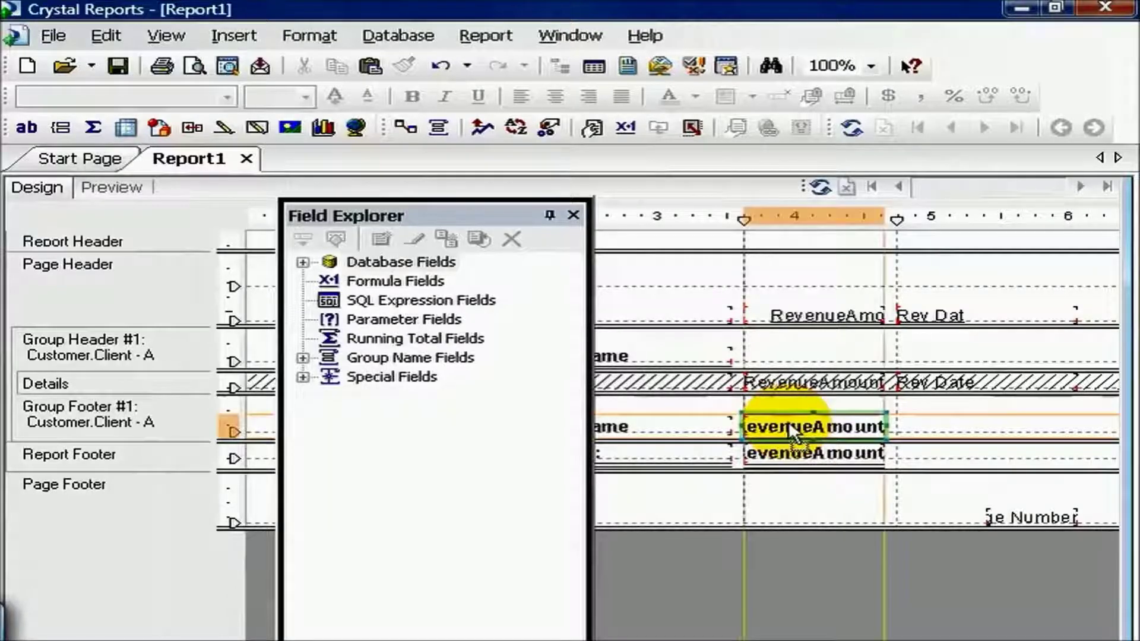
{"action": "left_click_drag", "start_coordinate": [789, 421], "coordinate": [789, 352]}
{"action": "right_click", "coordinate": [152, 423]}
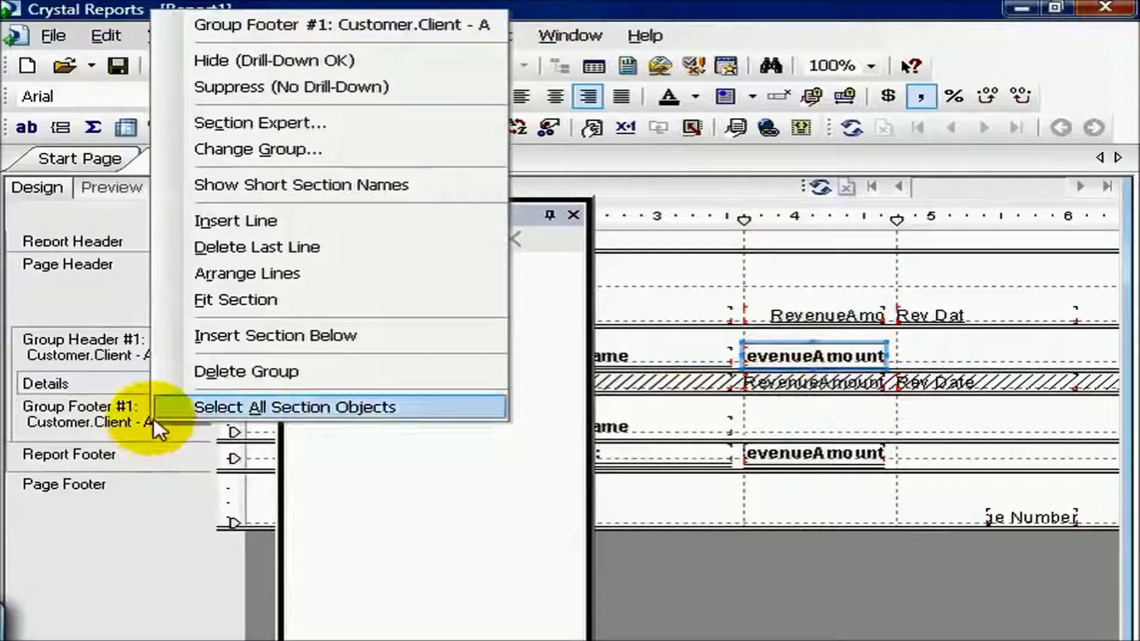
{"action": "left_click", "coordinate": [259, 100]}
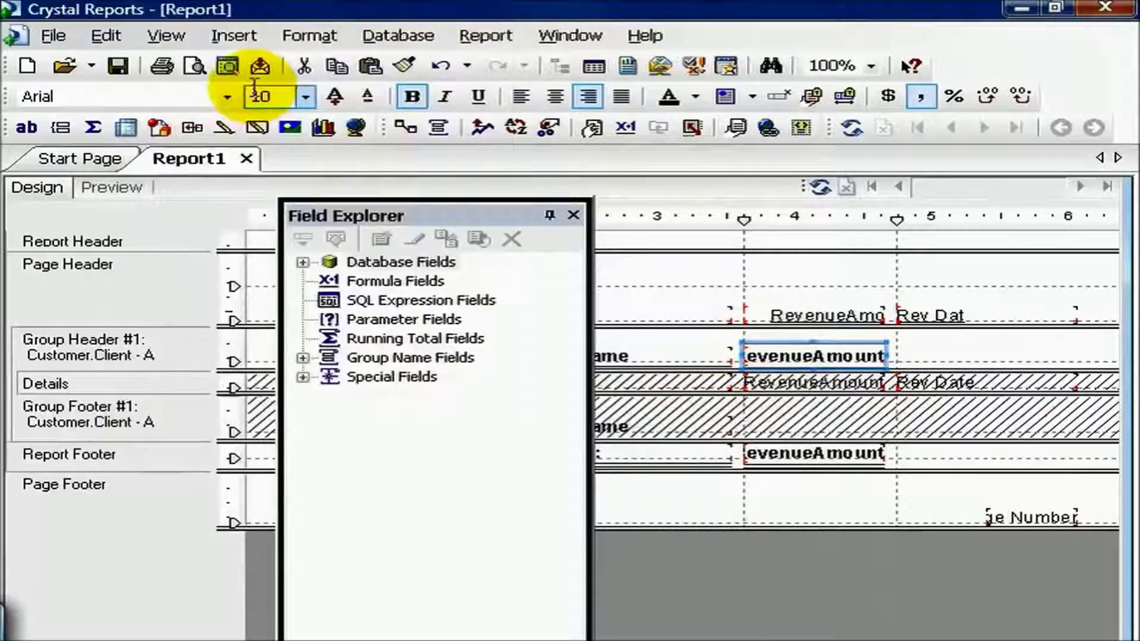
Step: Preview the per-client totals, then show the Details section again in Design view
{"action": "left_click", "coordinate": [111, 187]}
{"action": "left_click_drag", "start_coordinate": [402, 214], "coordinate": [216, 222]}
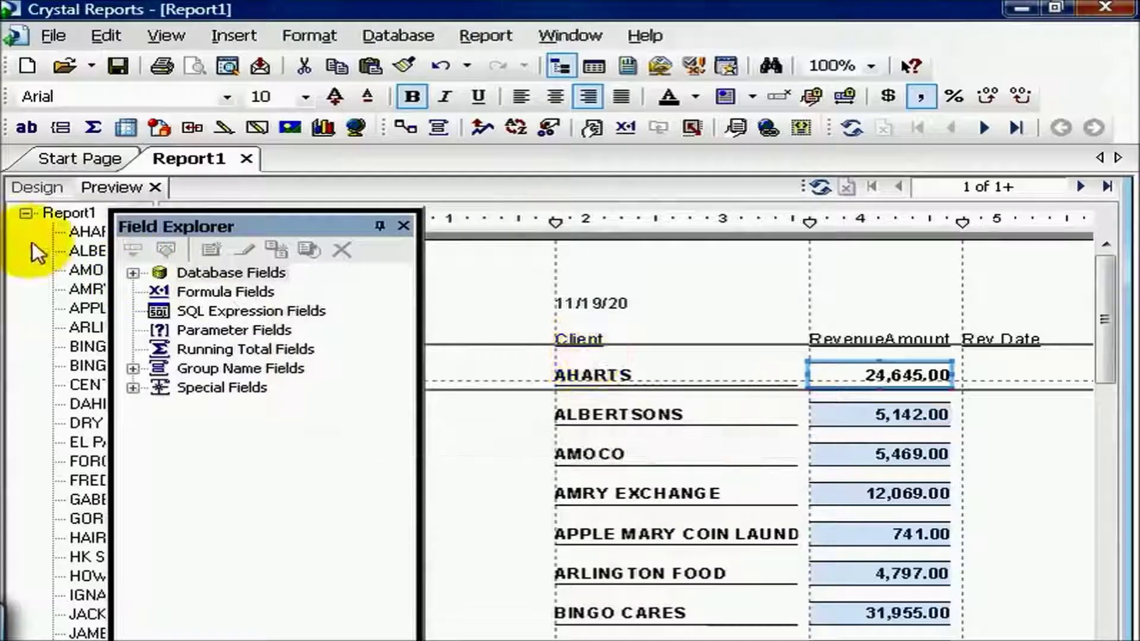
{"action": "left_click", "coordinate": [46, 189]}
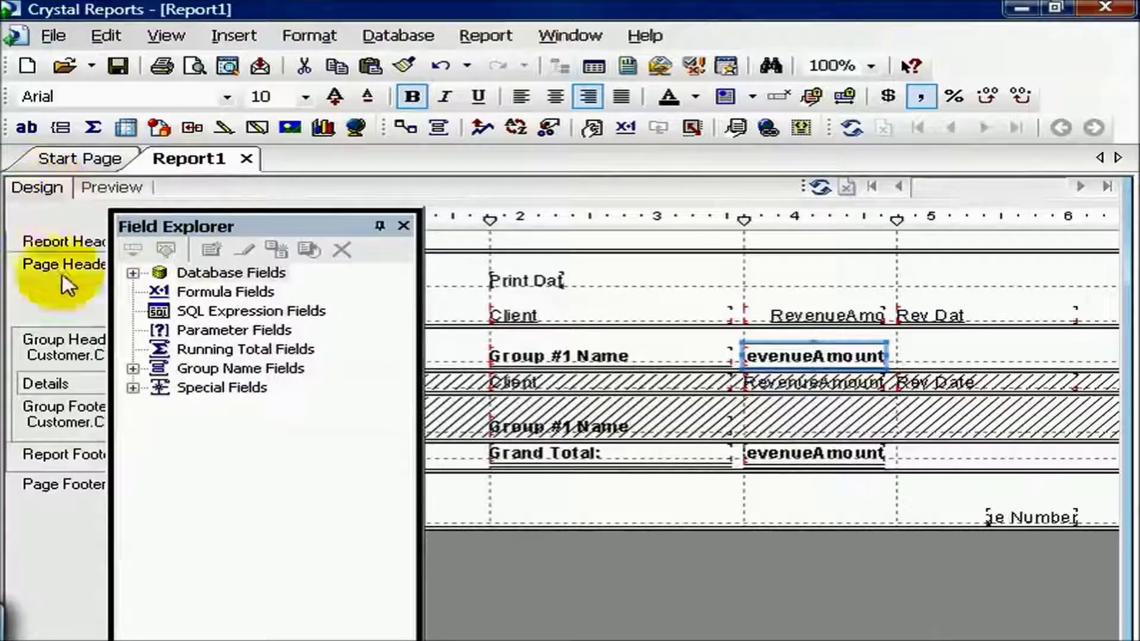
{"action": "right_click", "coordinate": [61, 382]}
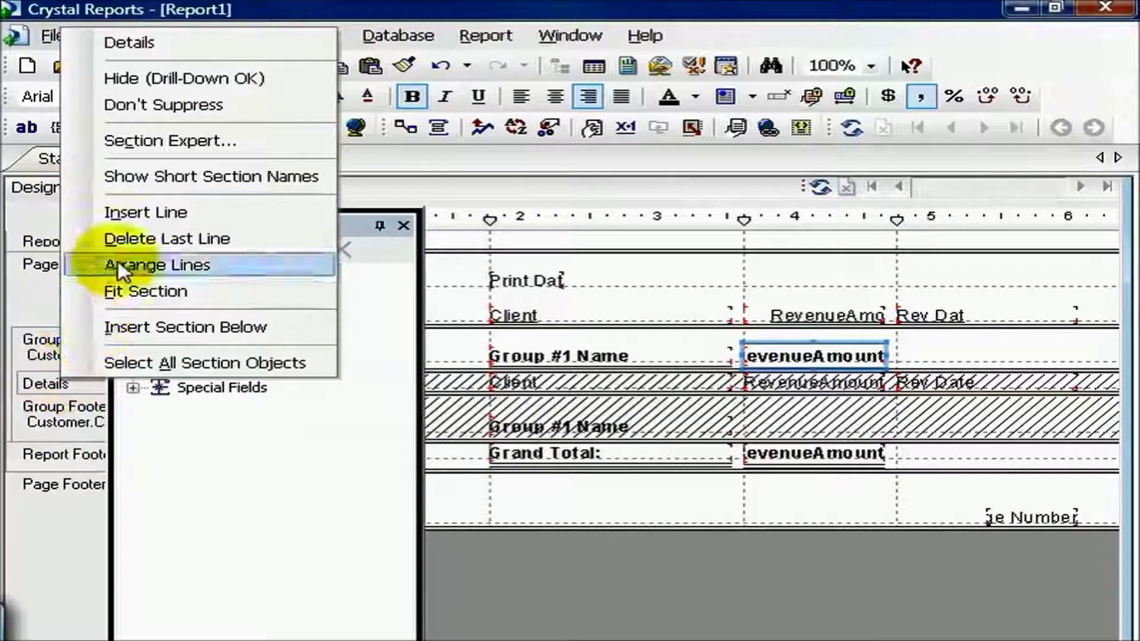
{"action": "left_click", "coordinate": [119, 105]}
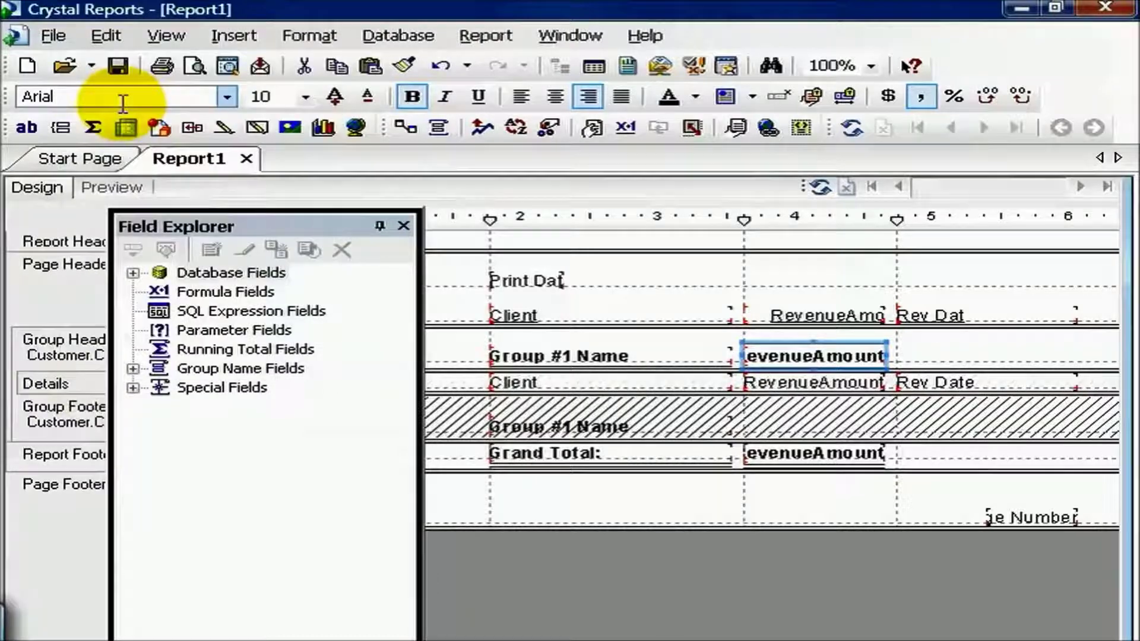
Step: Add a new formula field in Field Explorer named 'Detail Field Compliation'
{"action": "right_click", "coordinate": [217, 297]}
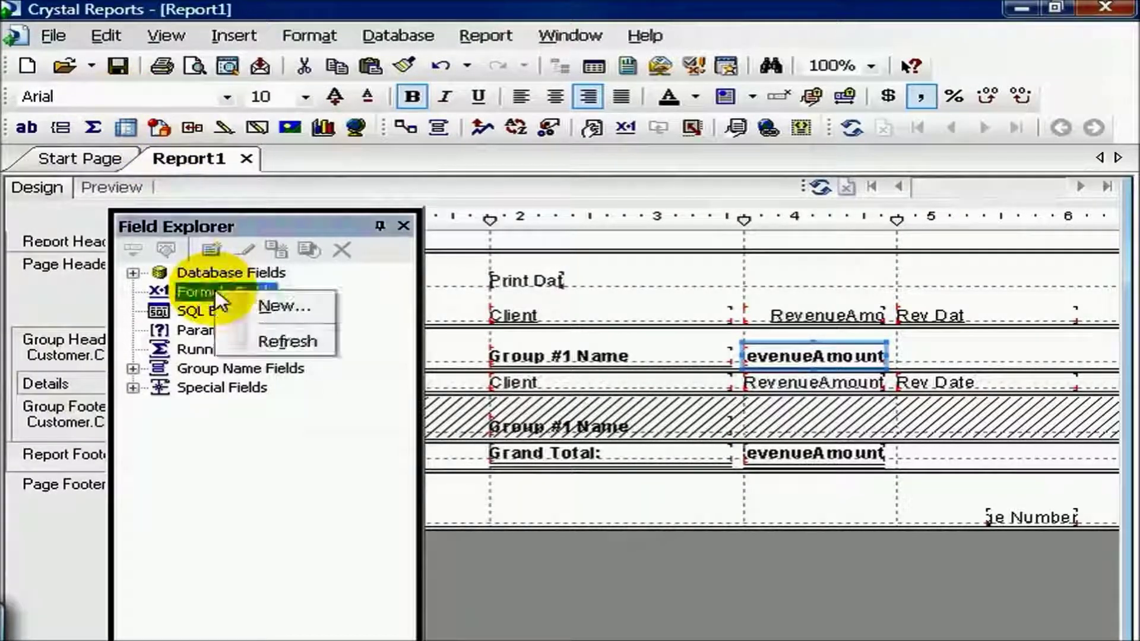
{"action": "left_click", "coordinate": [246, 305]}
{"action": "type", "text": "Detail Fiel"}
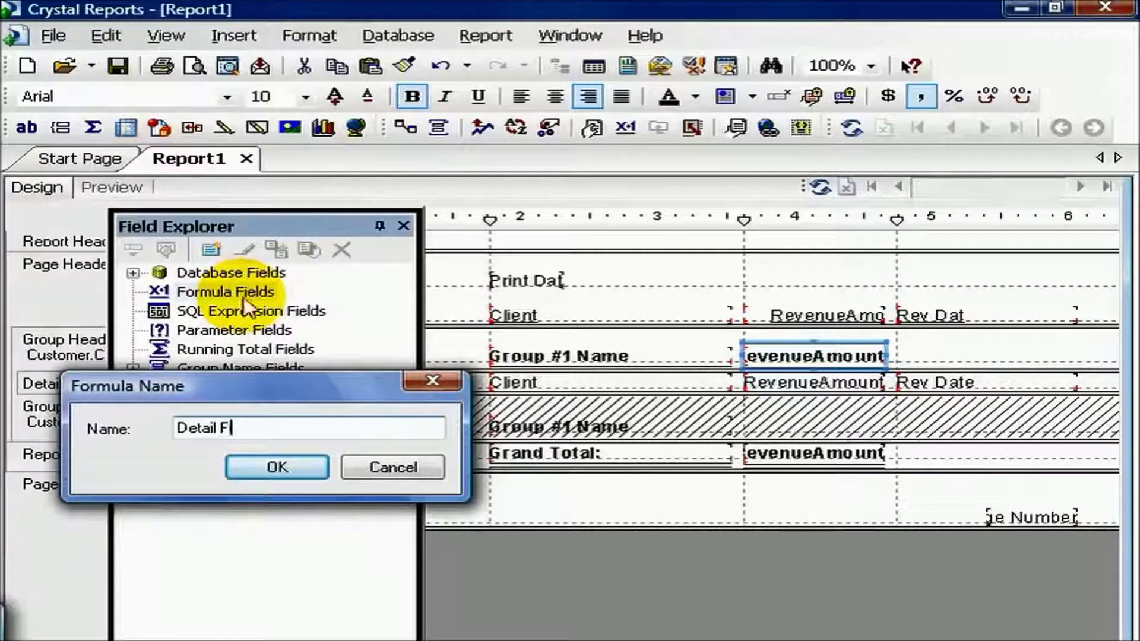
{"action": "type", "text": "d "}
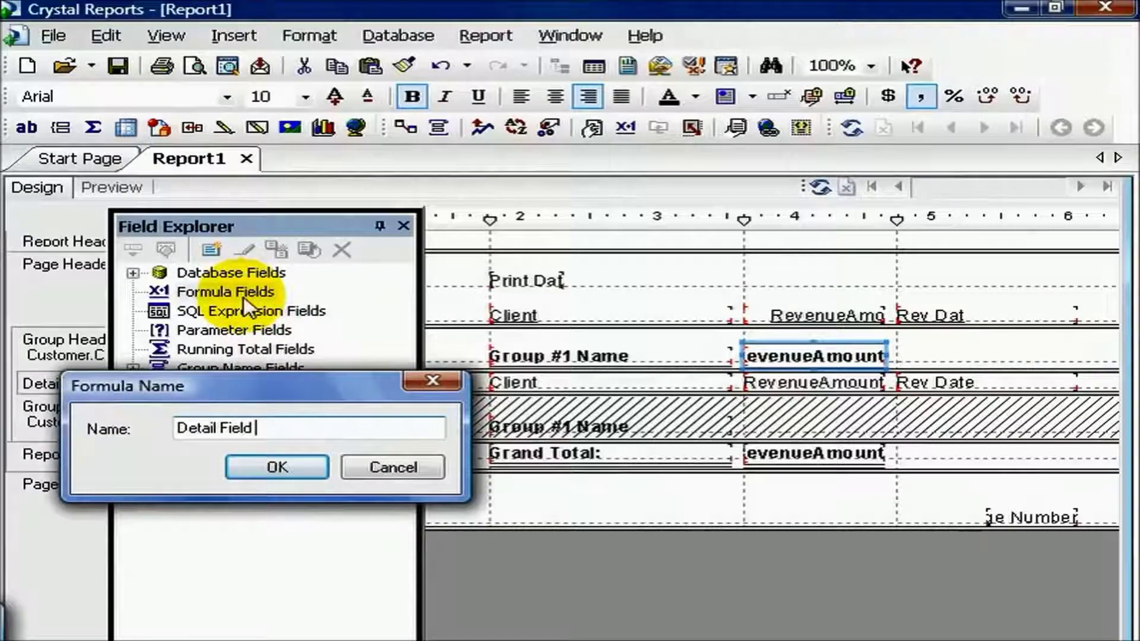
{"action": "type", "text": "Con"}
{"action": "key", "text": "BackSpace"}
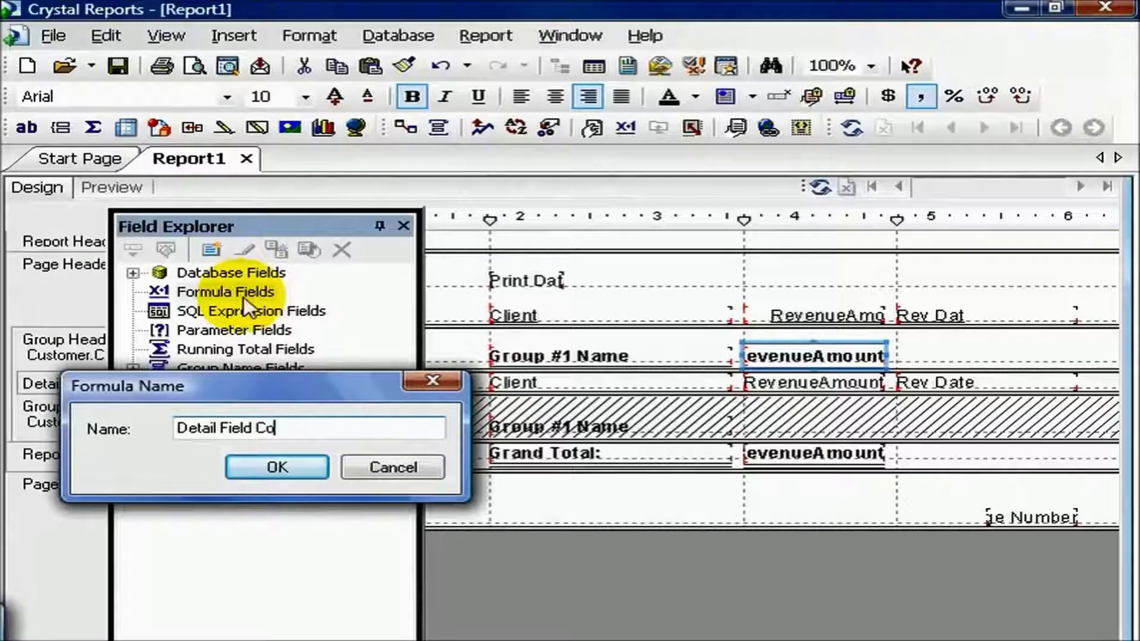
{"action": "type", "text": "mpliation"}
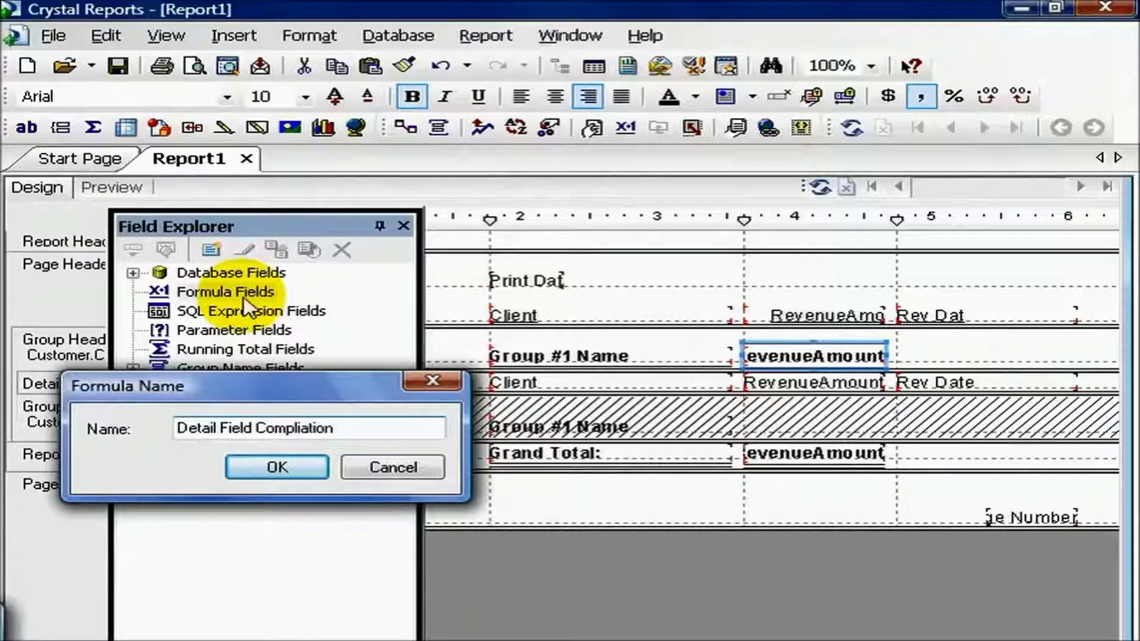
{"action": "left_click", "coordinate": [302, 471]}
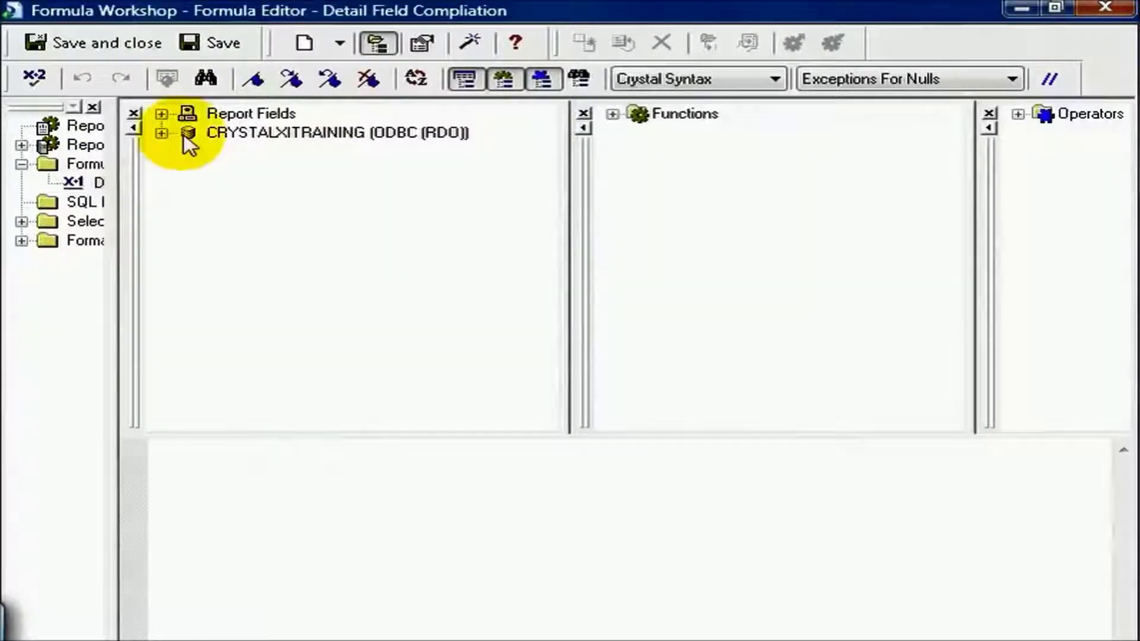
Step: Enter the formula Client + ' - ' + Rev Date + ' - ' + RevenueAmount, starting a ToText( wrapper
{"action": "left_click", "coordinate": [161, 113]}
{"action": "double_click", "coordinate": [329, 135]}
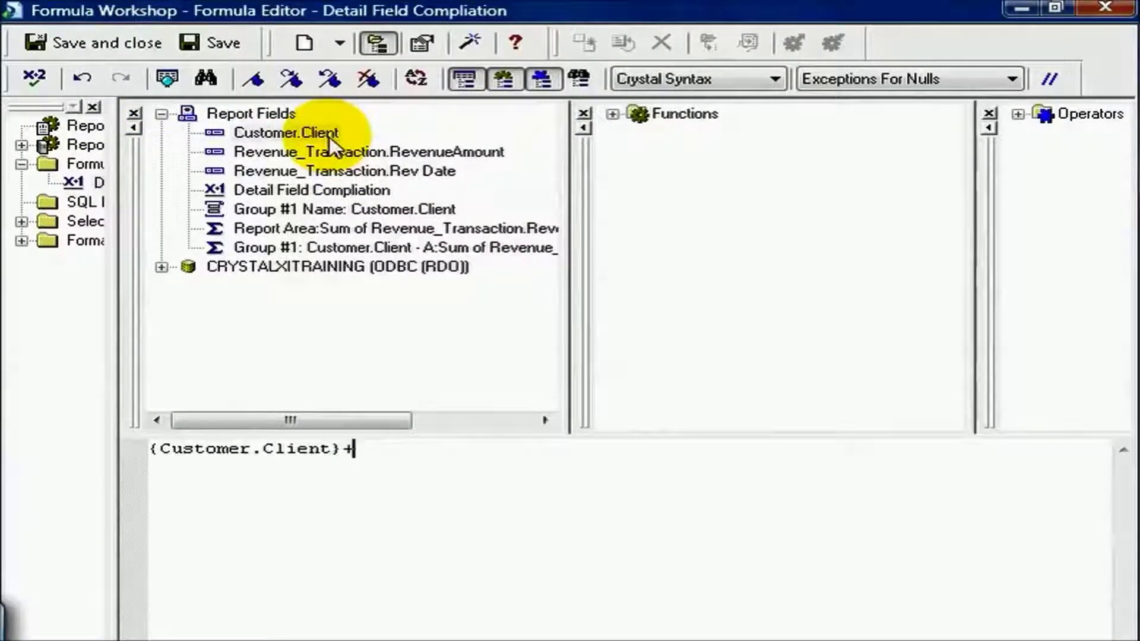
{"action": "type", "text": "+ ' - ' +"}
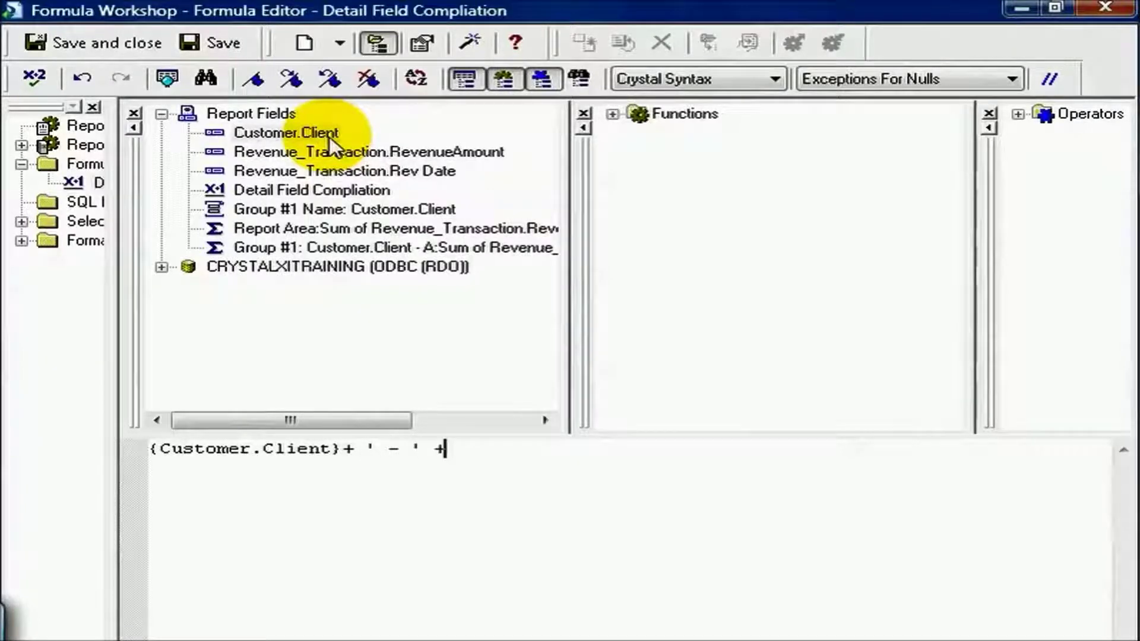
{"action": "double_click", "coordinate": [410, 173]}
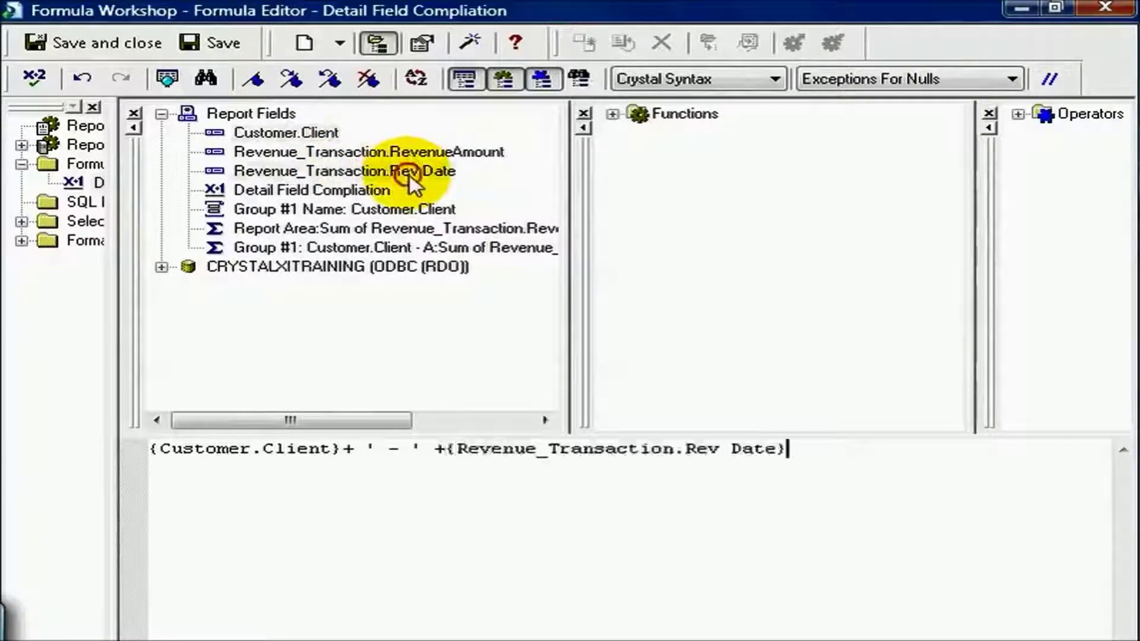
{"action": "type", "text": "+' - '+"}
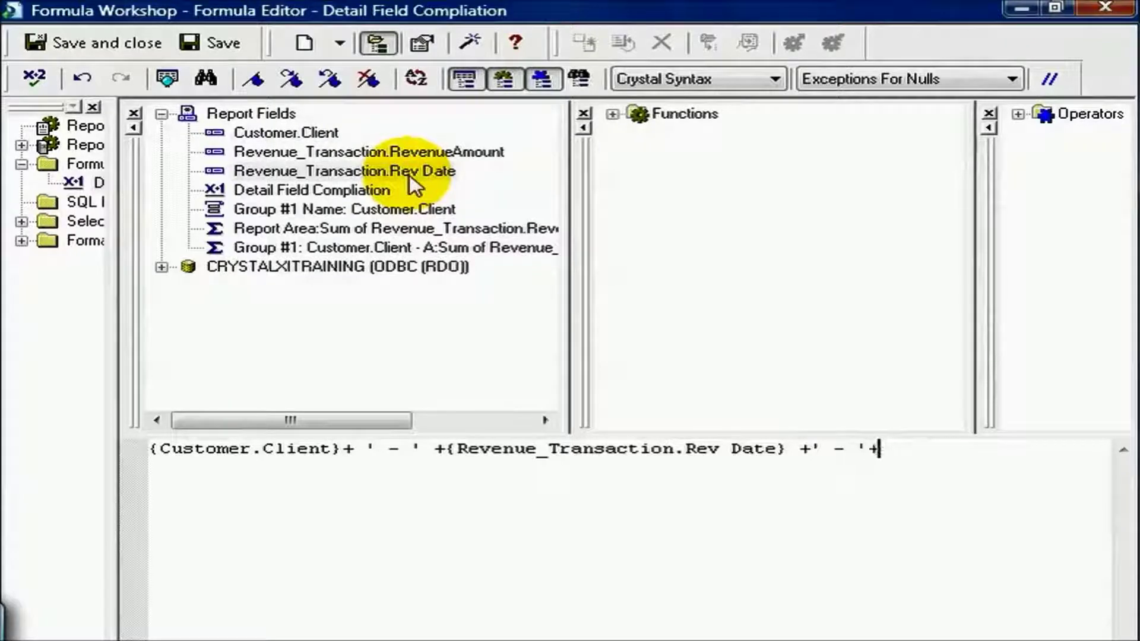
{"action": "double_click", "coordinate": [407, 152]}
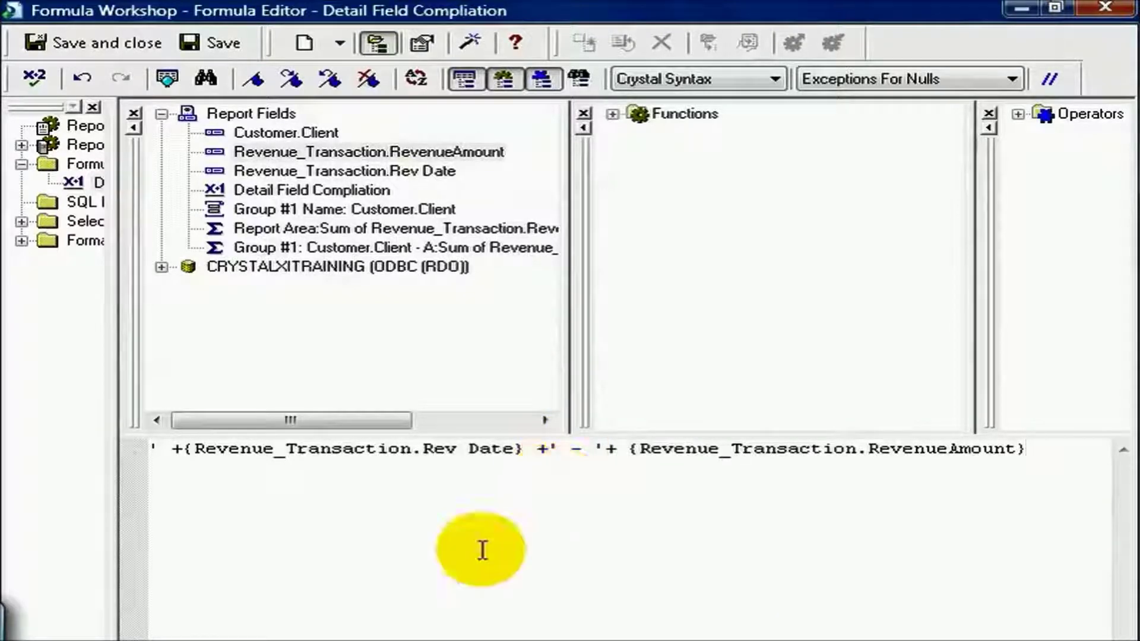
{"action": "key", "text": "Home"}
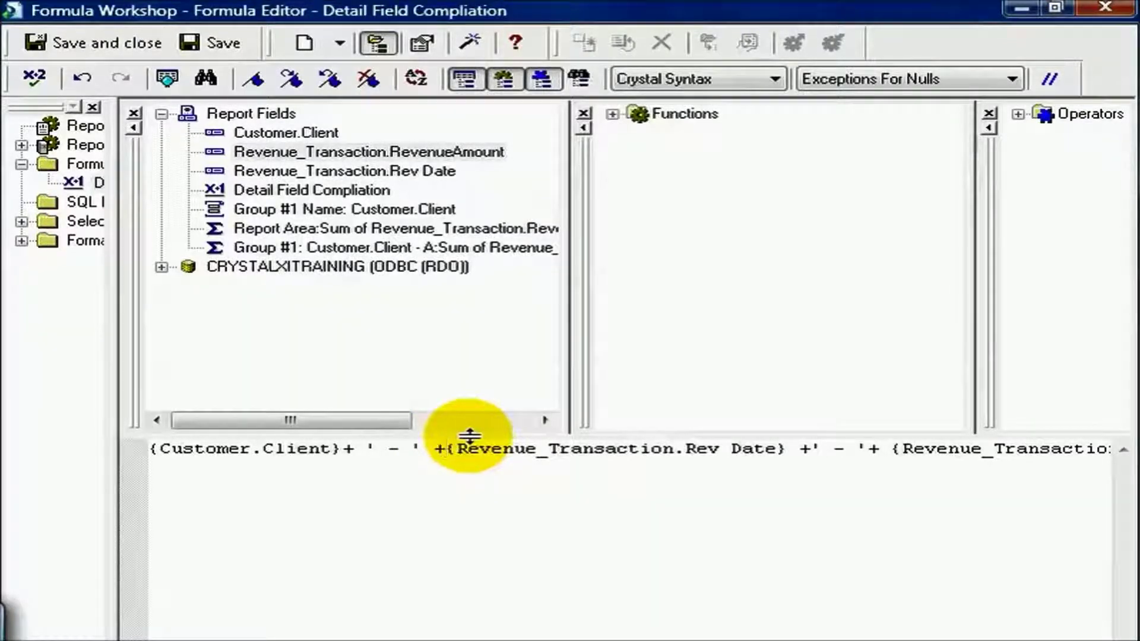
{"action": "type", "text": "ToText"}
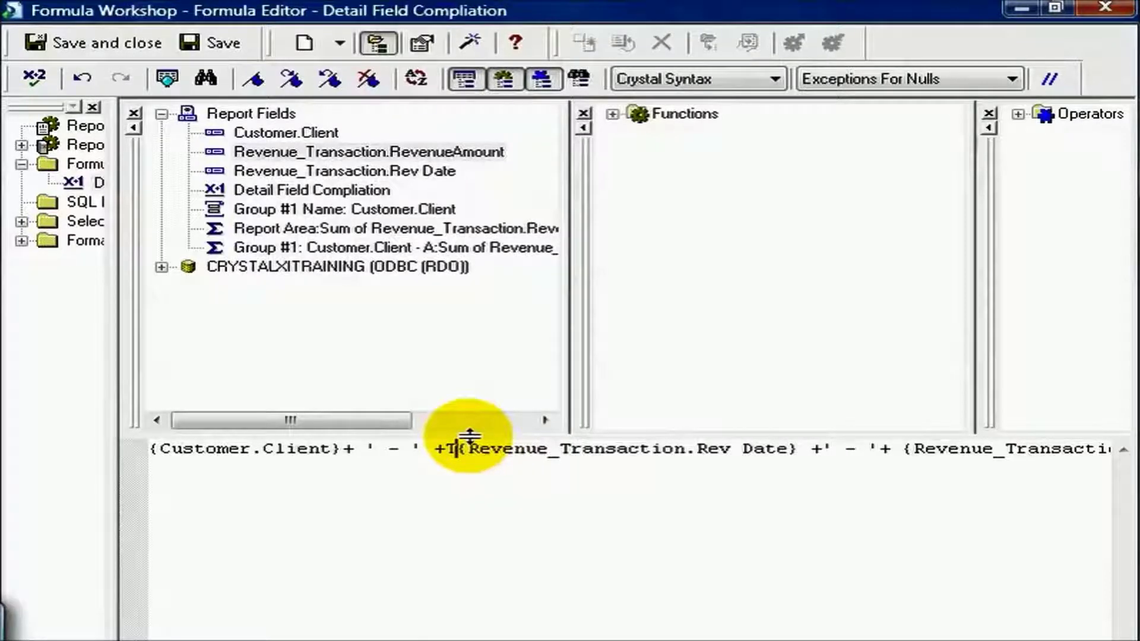
{"action": "type", "text": "("}
Step: Wrap Rev Date as ToText(Date(...)) and RevenueAmount in ToText in the formula
{"action": "left_click", "coordinate": [864, 449]}
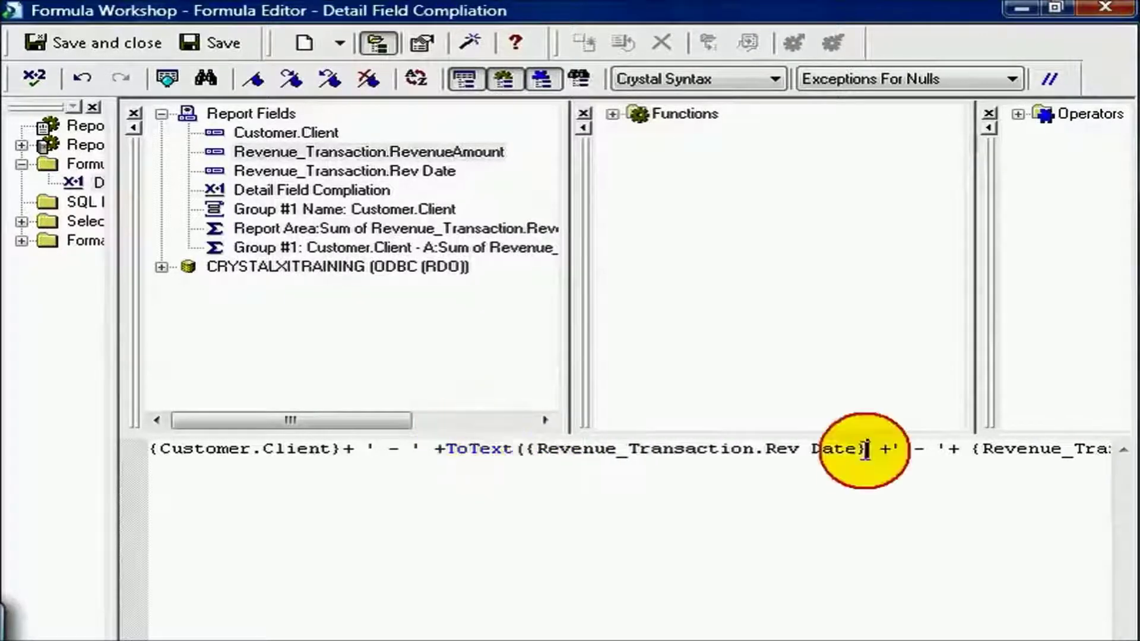
{"action": "type", "text": ")"}
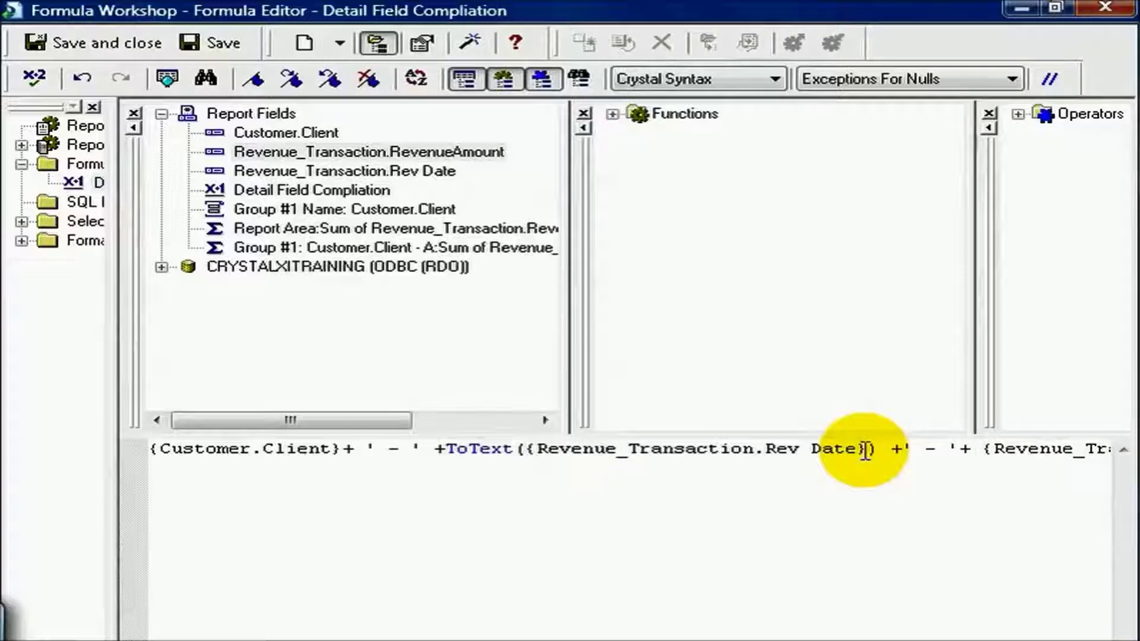
{"action": "left_click", "coordinate": [527, 449]}
{"action": "type", "text": "Date"}
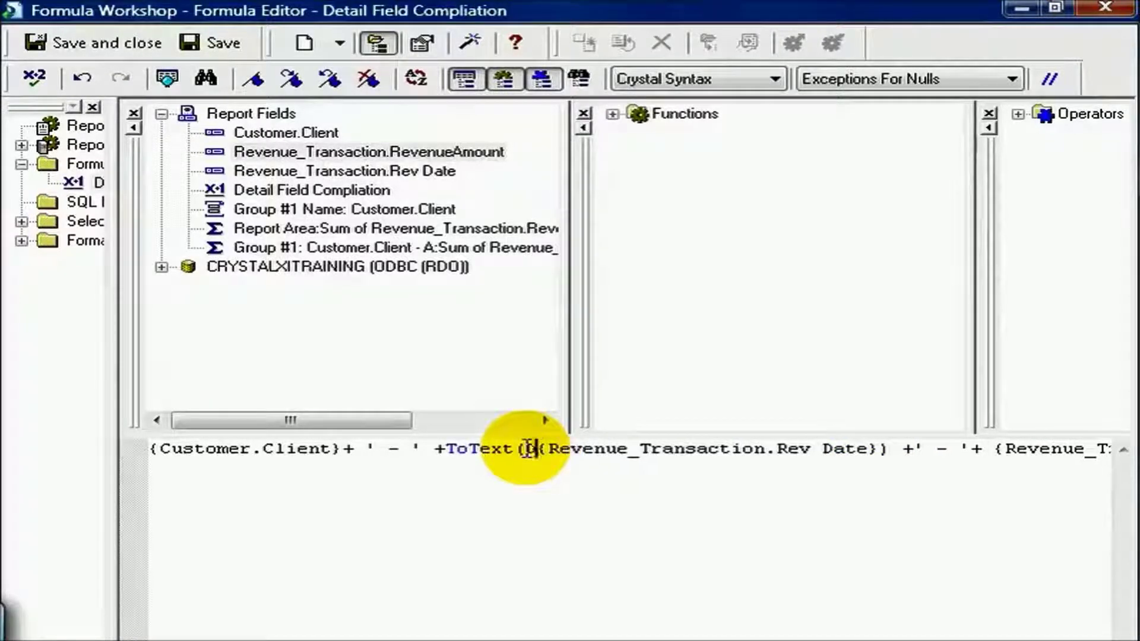
{"action": "type", "text": "("}
{"action": "left_click", "coordinate": [923, 449]}
{"action": "type", "text": ")"}
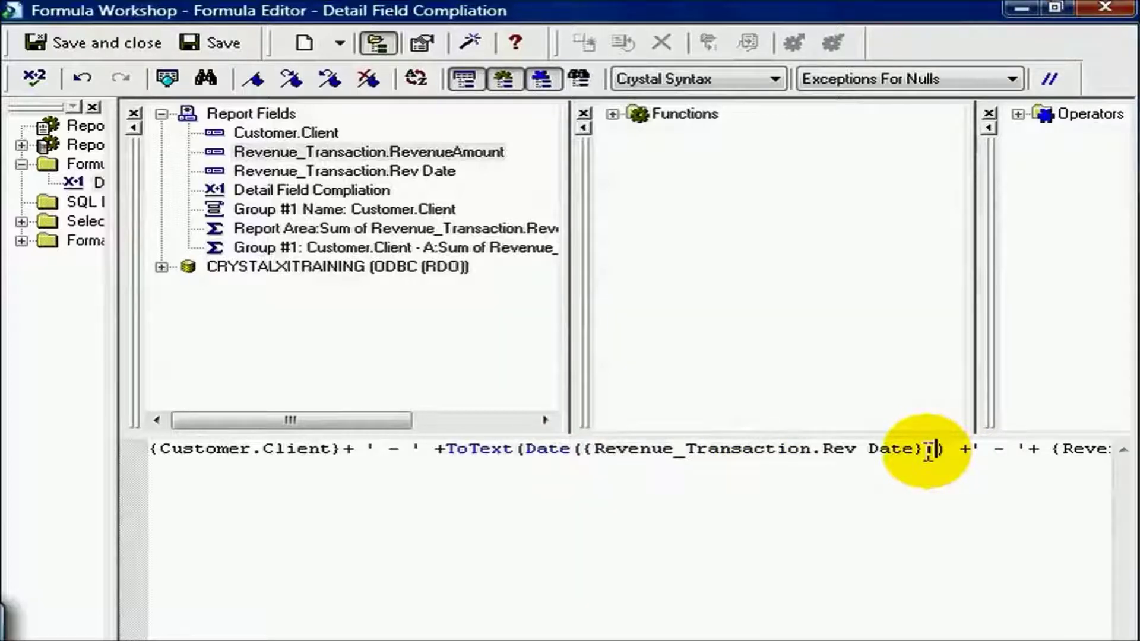
{"action": "left_click", "coordinate": [1051, 441]}
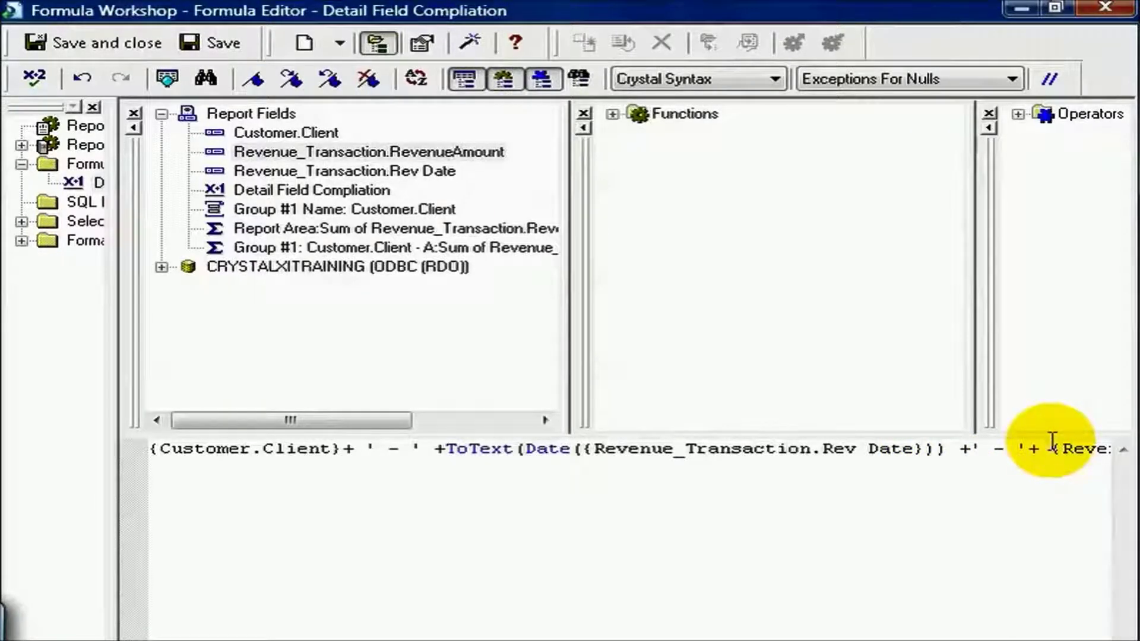
{"action": "type", "text": "ToText("}
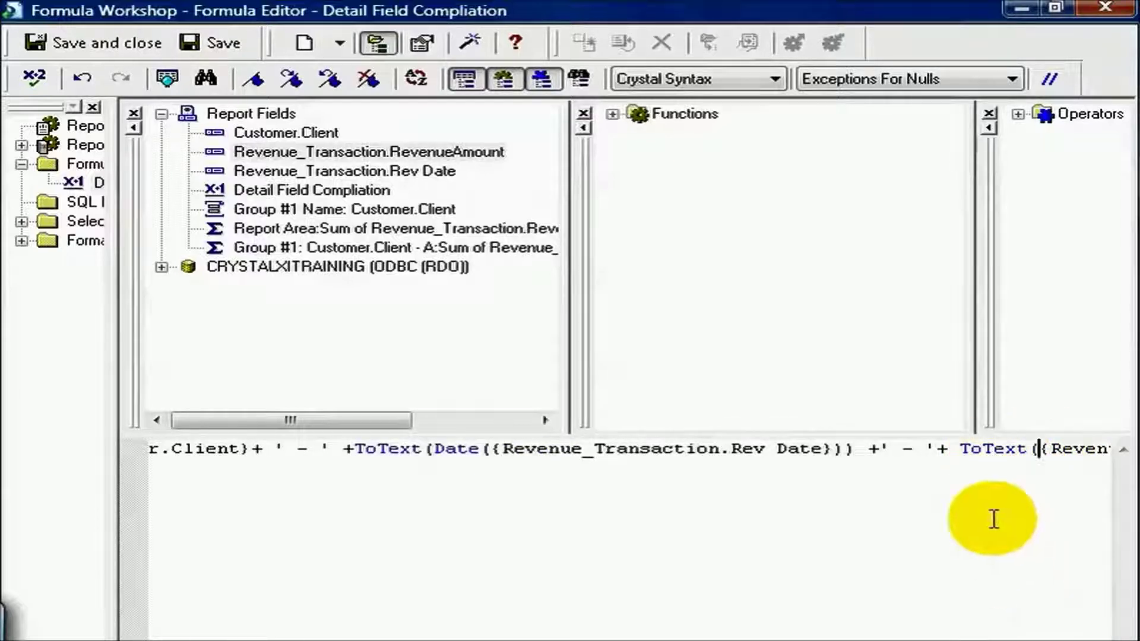
Step: Break the formula onto three lines before the date and amount conversions
{"action": "left_click", "coordinate": [355, 448]}
{"action": "key", "text": "Return"}
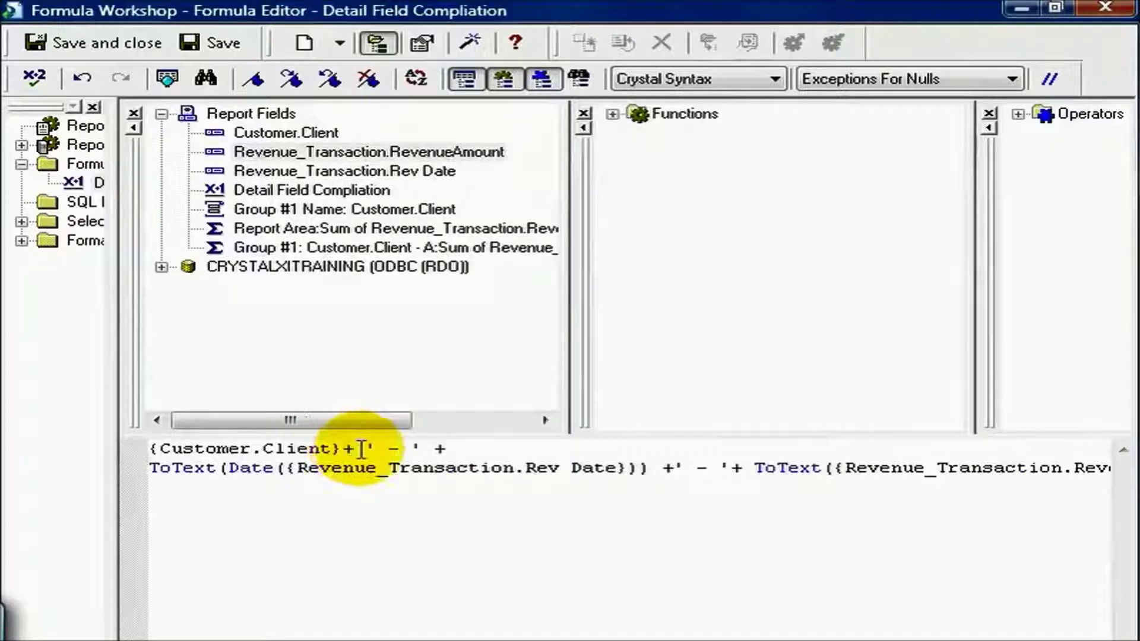
{"action": "left_click", "coordinate": [754, 469]}
{"action": "key", "text": "Return"}
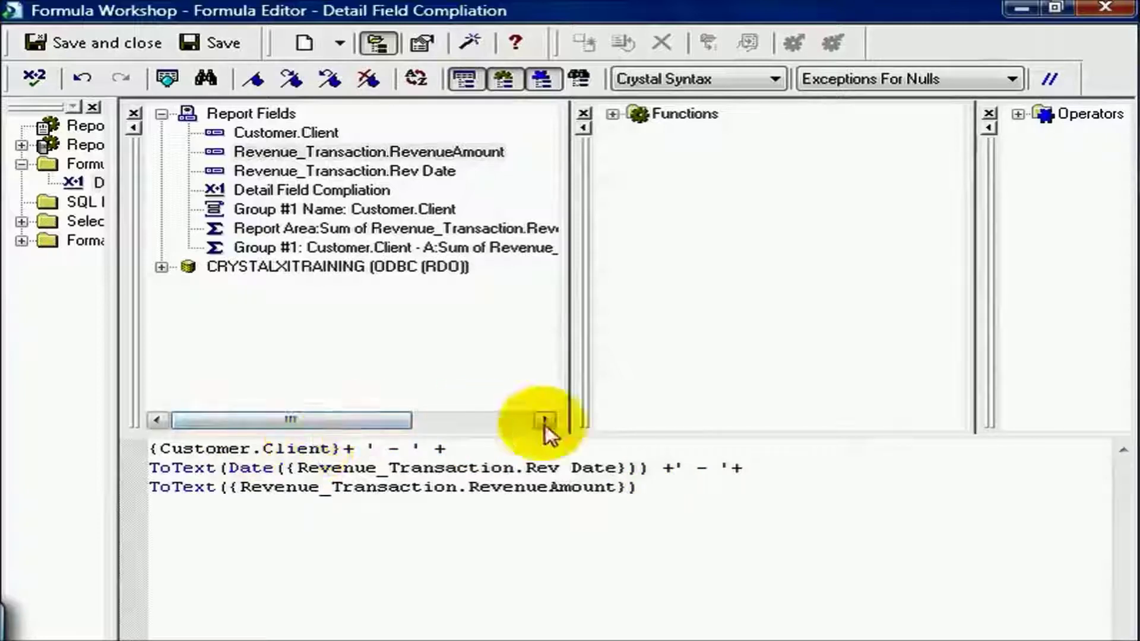
Step: Check the formula for errors, then save and close the Formula Editor
{"action": "left_click", "coordinate": [50, 79]}
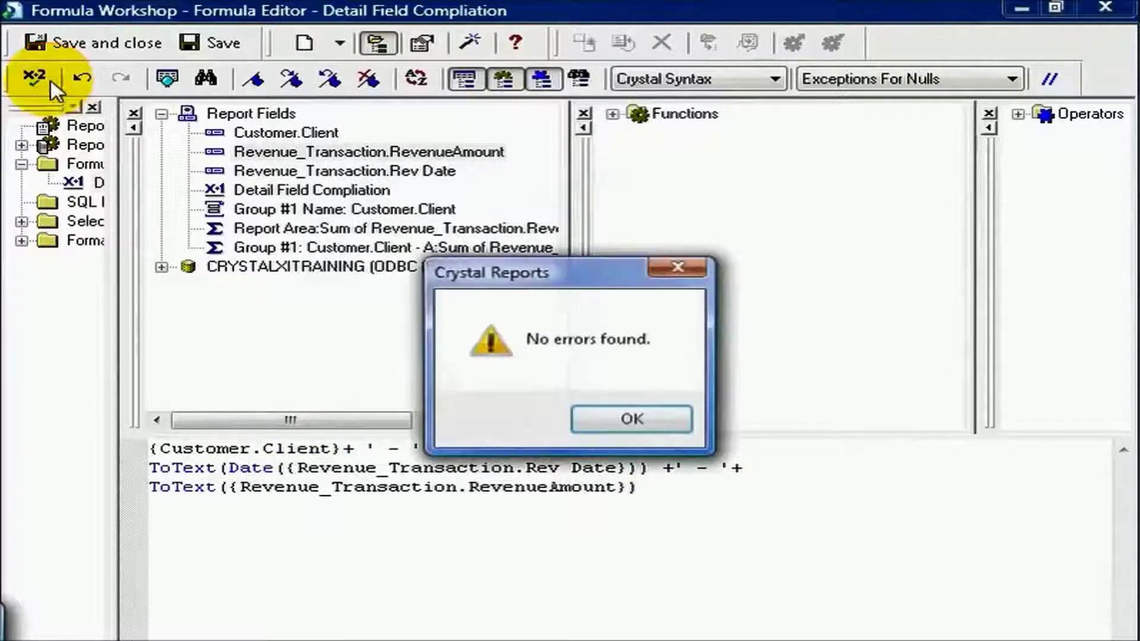
{"action": "left_click", "coordinate": [663, 424]}
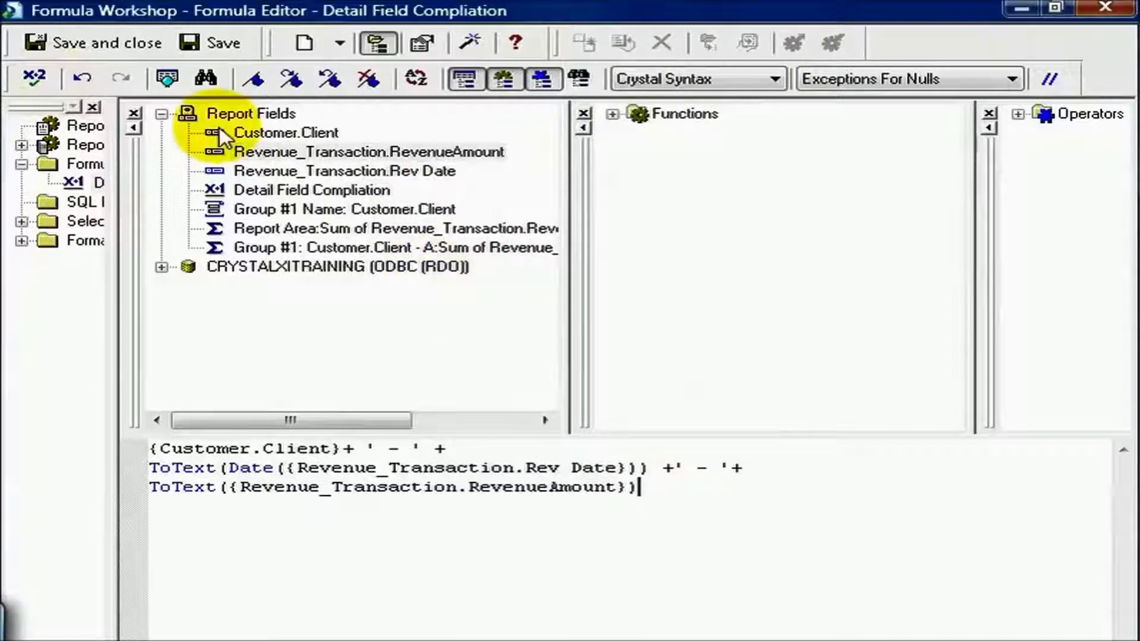
{"action": "left_click", "coordinate": [107, 45]}
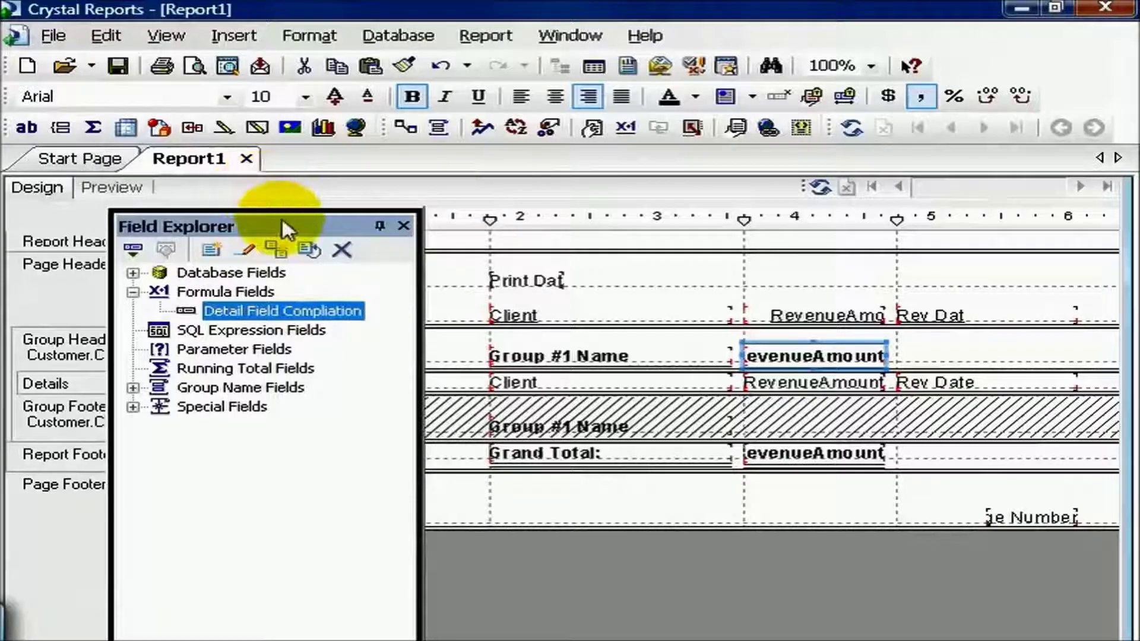
Step: Place the Detail Field Compliation field at the left of Details and preview it
{"action": "left_click_drag", "start_coordinate": [584, 207], "coordinate": [946, 229]}
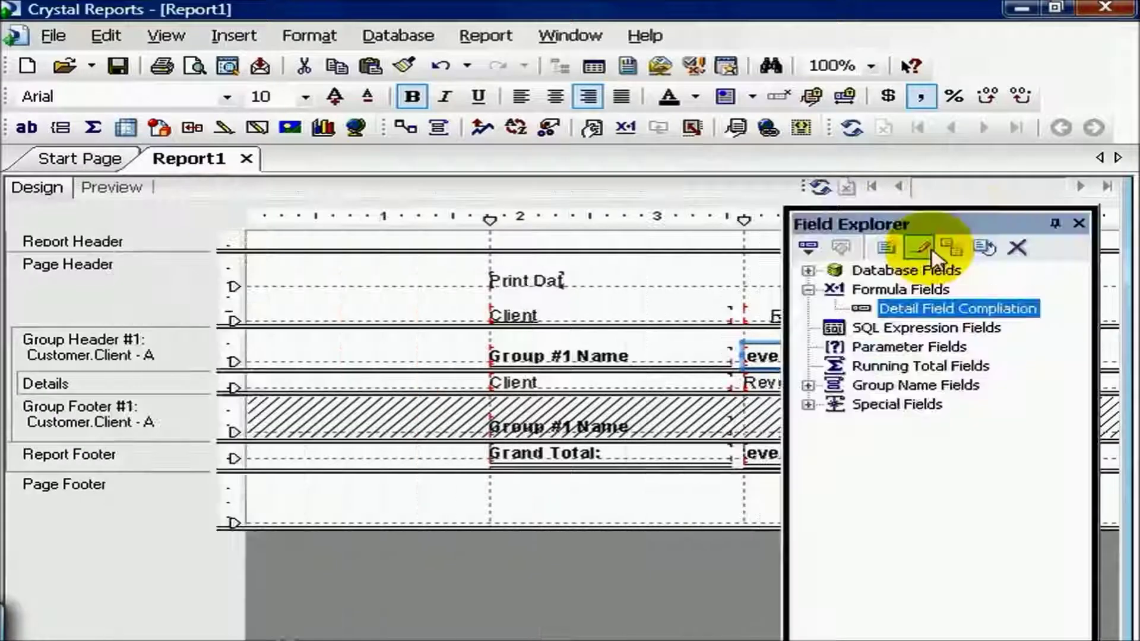
{"action": "left_click_drag", "start_coordinate": [920, 304], "coordinate": [256, 383]}
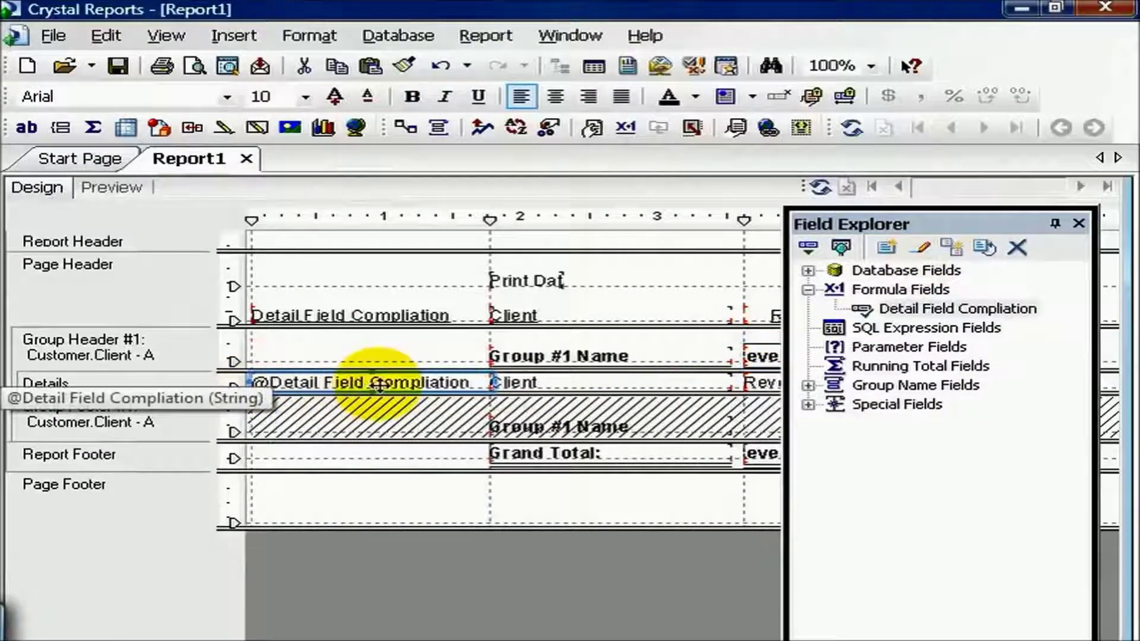
{"action": "left_click_drag", "start_coordinate": [486, 383], "coordinate": [490, 383]}
{"action": "left_click", "coordinate": [121, 187]}
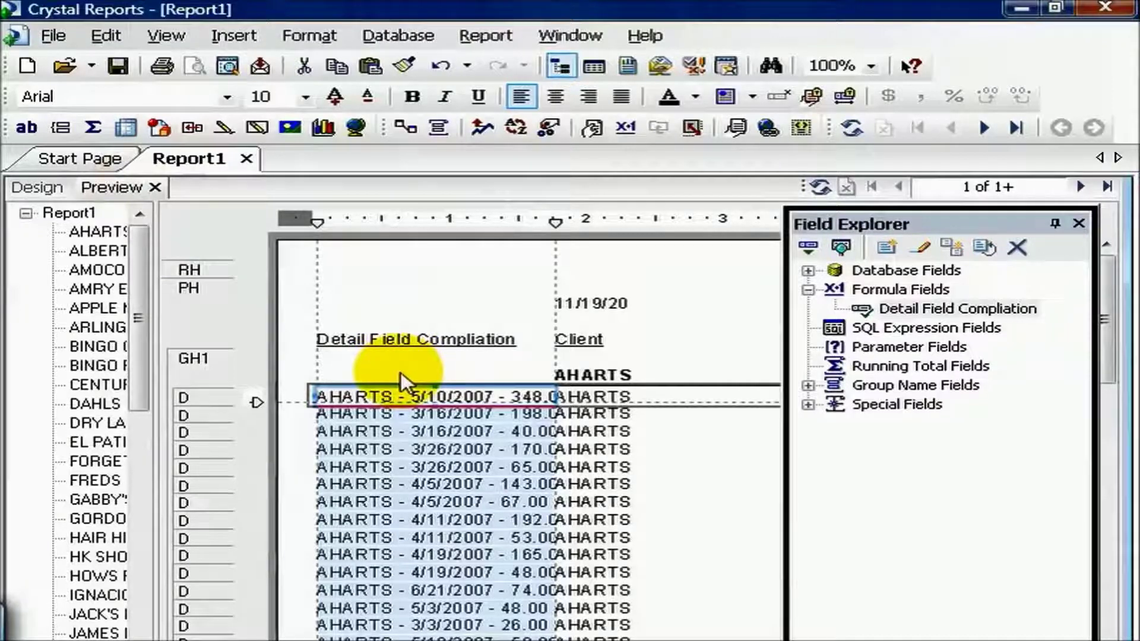
{"action": "left_click", "coordinate": [37, 188]}
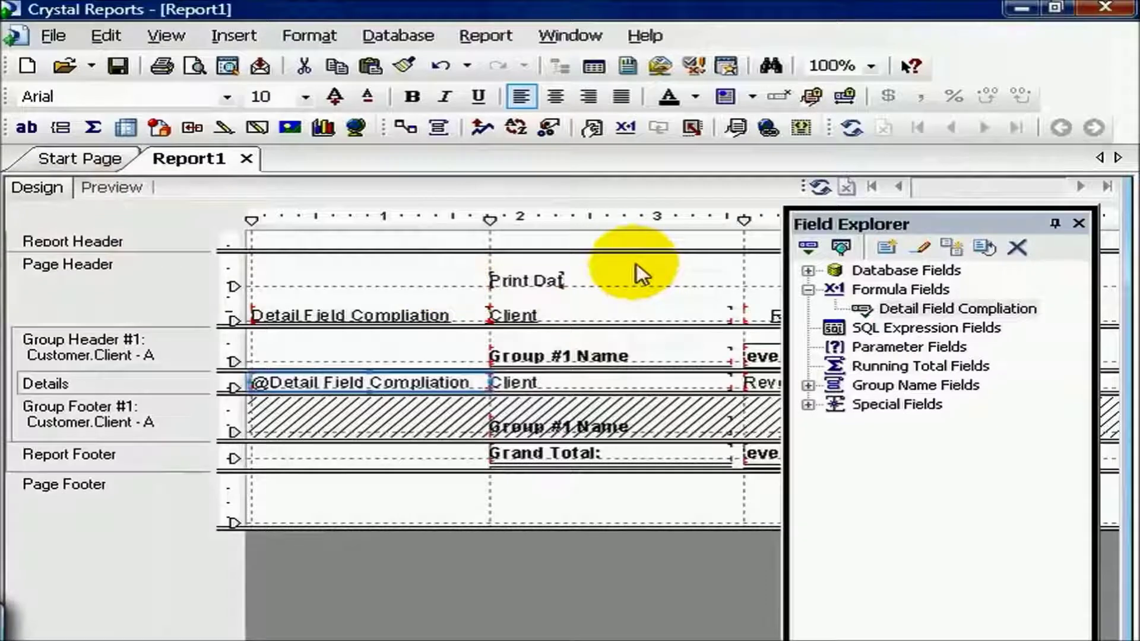
Step: Insert a text object in Group Header #1 containing '- -'
{"action": "left_click", "coordinate": [255, 35]}
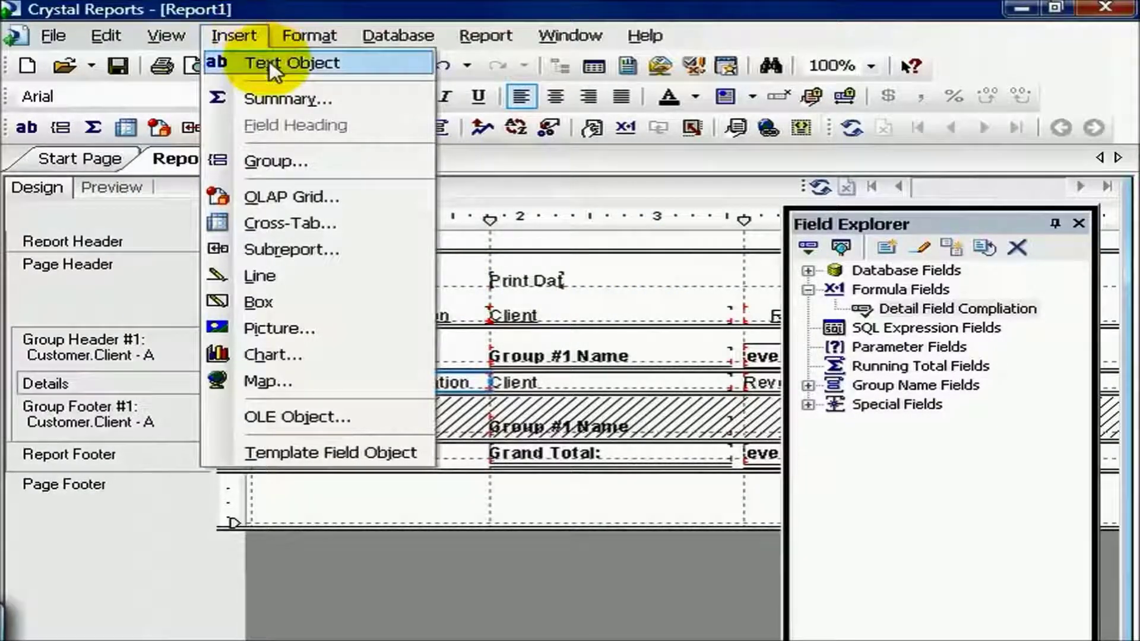
{"action": "left_click", "coordinate": [268, 58]}
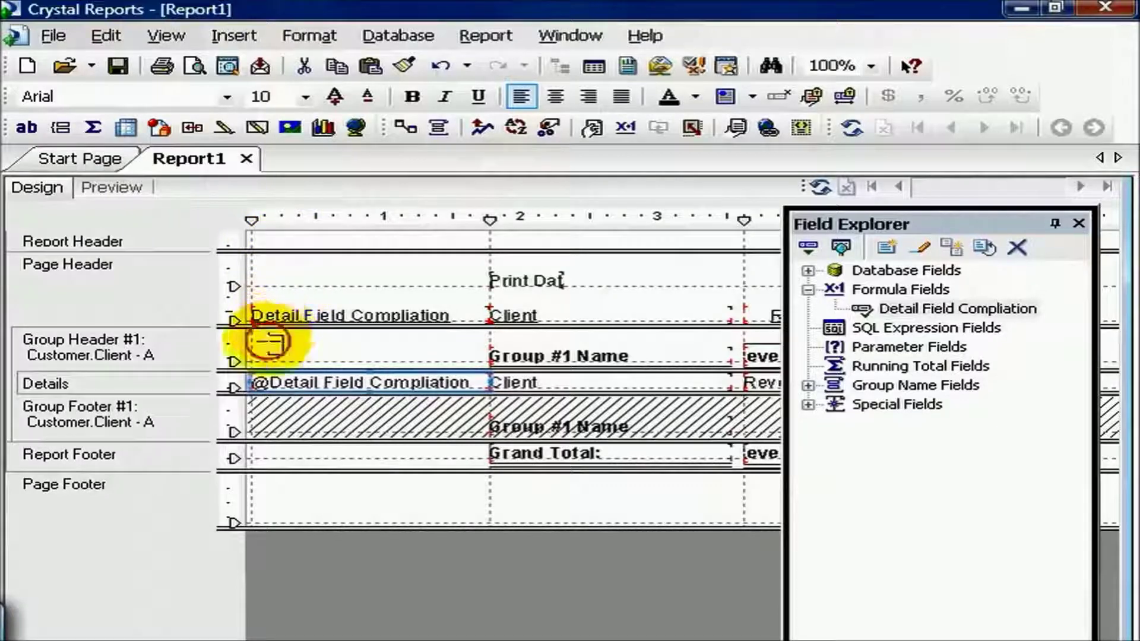
{"action": "left_click_drag", "start_coordinate": [268, 337], "coordinate": [579, 356]}
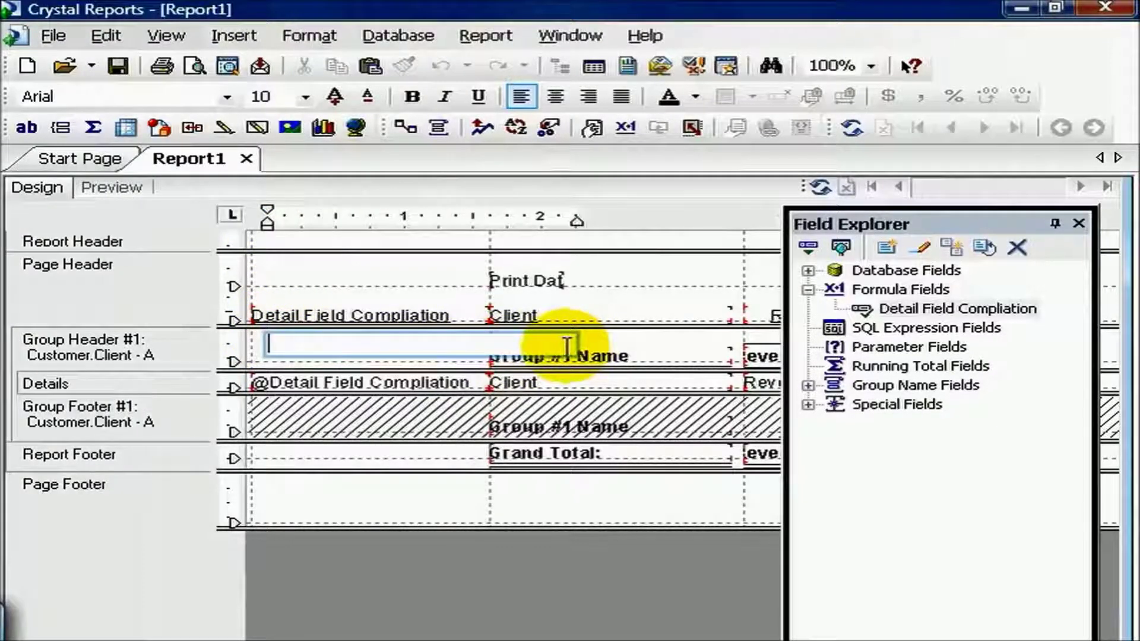
{"action": "type", "text": "- -"}
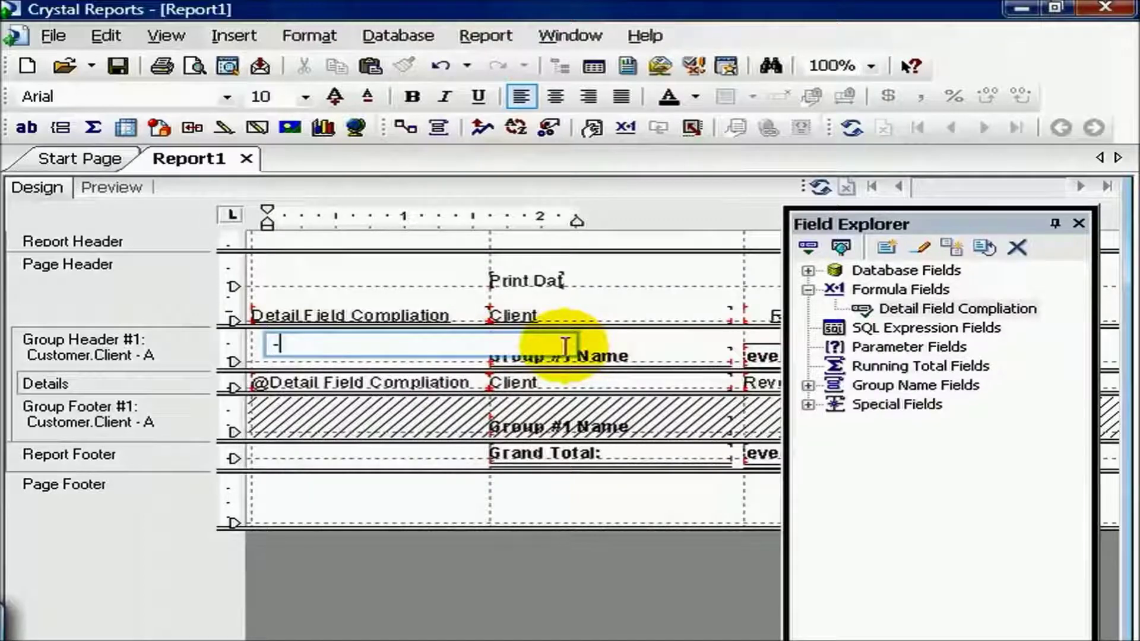
Step: Insert the Customer Client field into the dash text object
{"action": "left_click", "coordinate": [807, 270]}
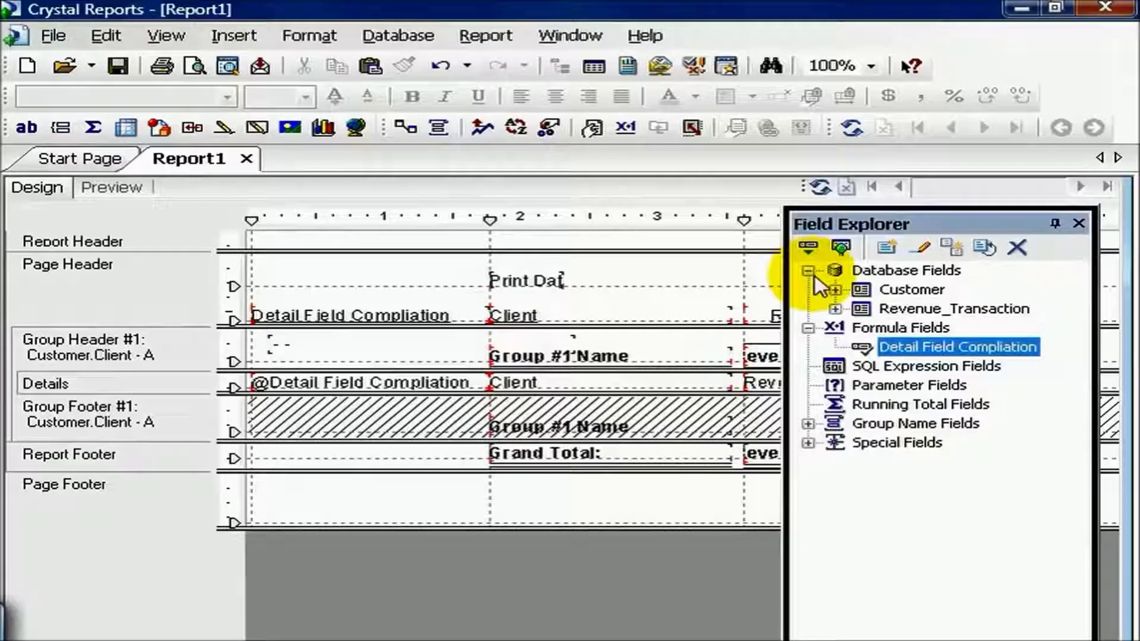
{"action": "left_click", "coordinate": [835, 291]}
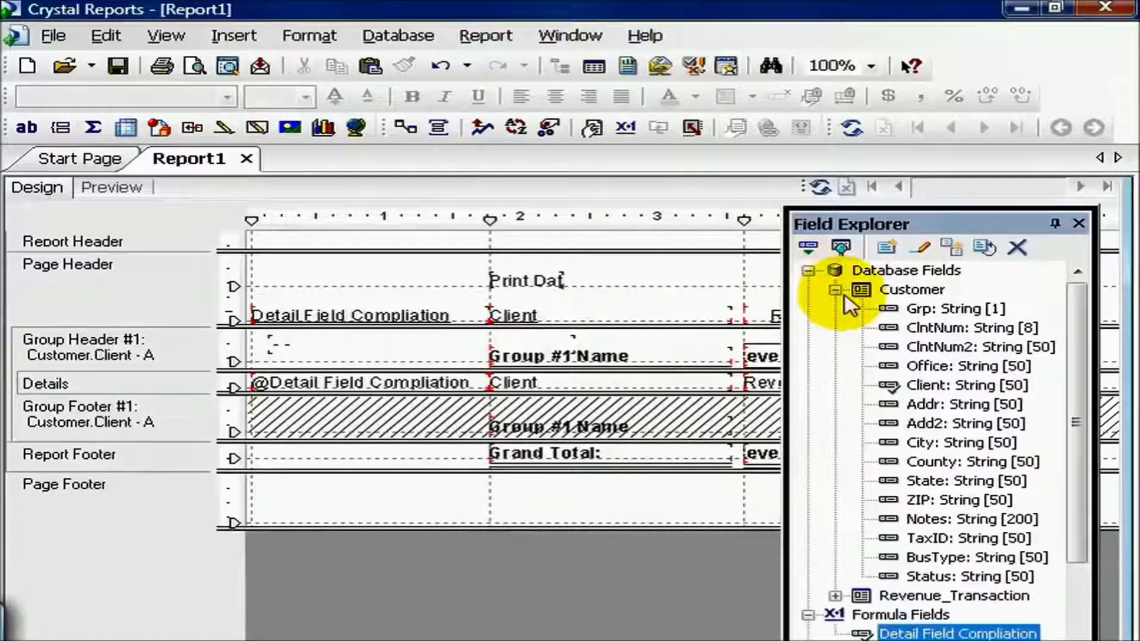
{"action": "left_click", "coordinate": [928, 392]}
{"action": "left_click_drag", "start_coordinate": [927, 394], "coordinate": [280, 347]}
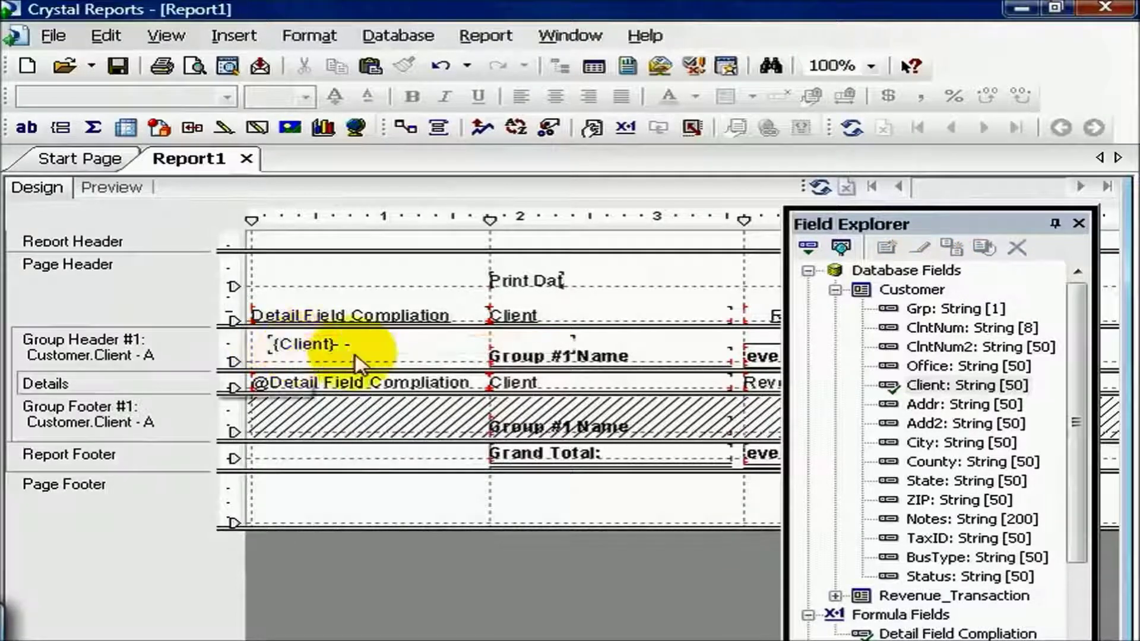
Step: Add Rev Date and RefundAmount to the text object, then insert a Details b section
{"action": "left_click", "coordinate": [835, 290]}
{"action": "left_click", "coordinate": [835, 309]}
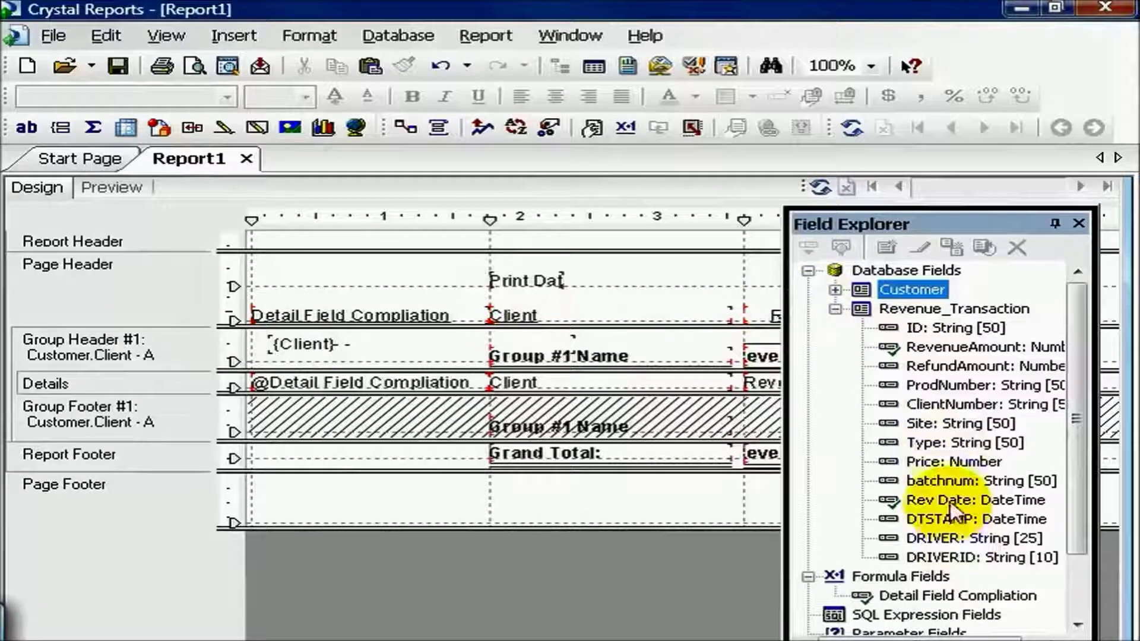
{"action": "left_click_drag", "start_coordinate": [950, 502], "coordinate": [653, 458]}
{"action": "double_click", "coordinate": [352, 348]}
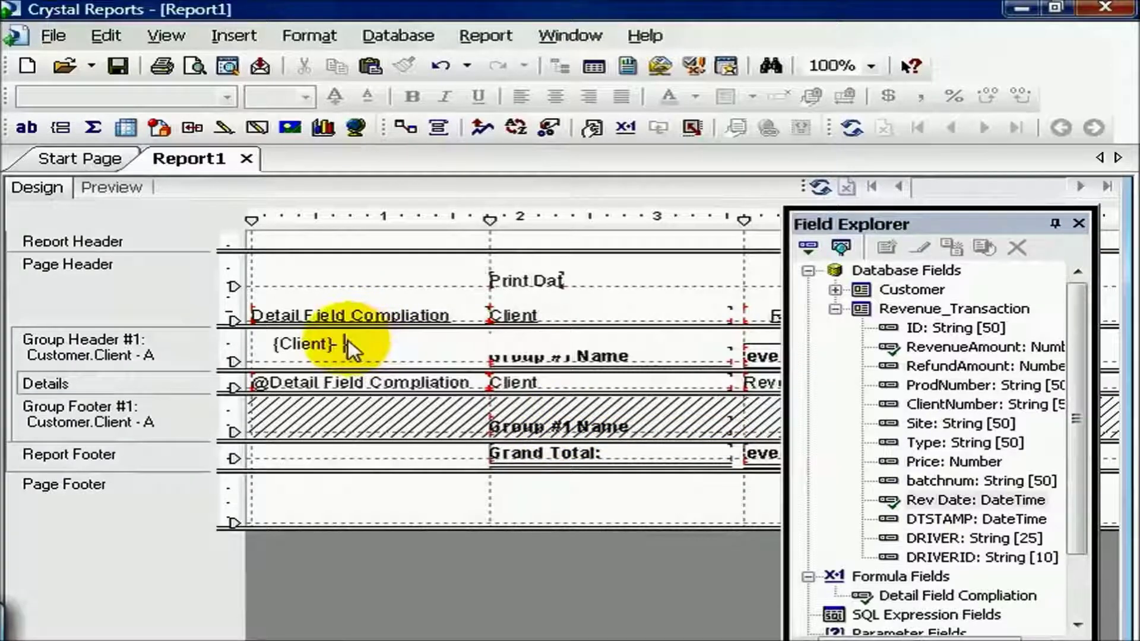
{"action": "left_click_drag", "start_coordinate": [353, 348], "coordinate": [369, 346]}
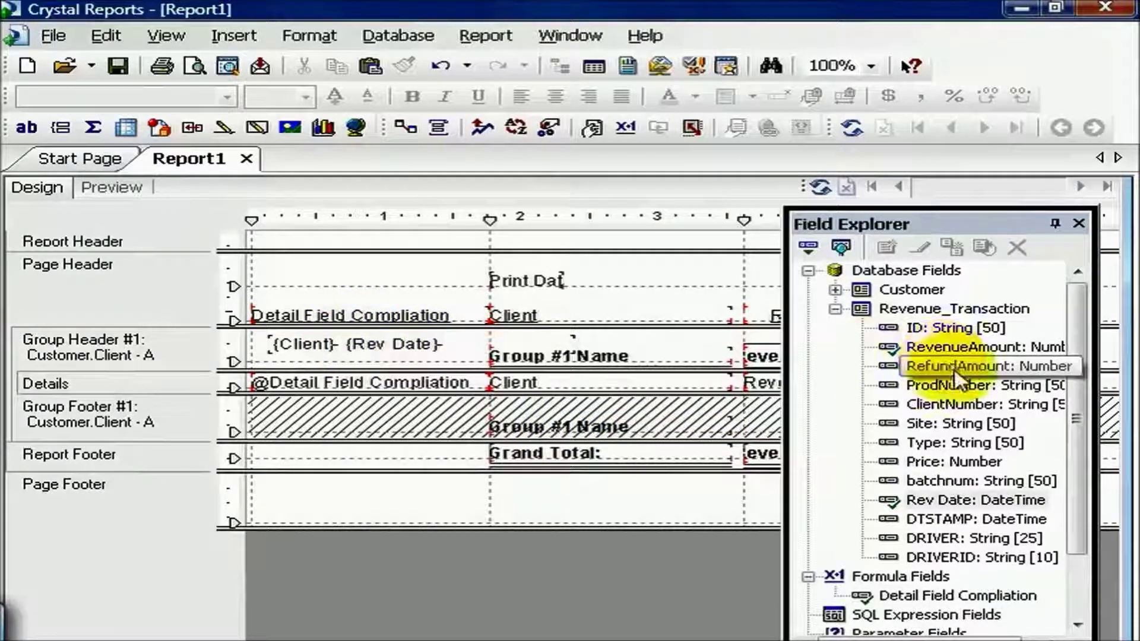
{"action": "left_click_drag", "start_coordinate": [957, 377], "coordinate": [461, 342]}
{"action": "right_click", "coordinate": [173, 383]}
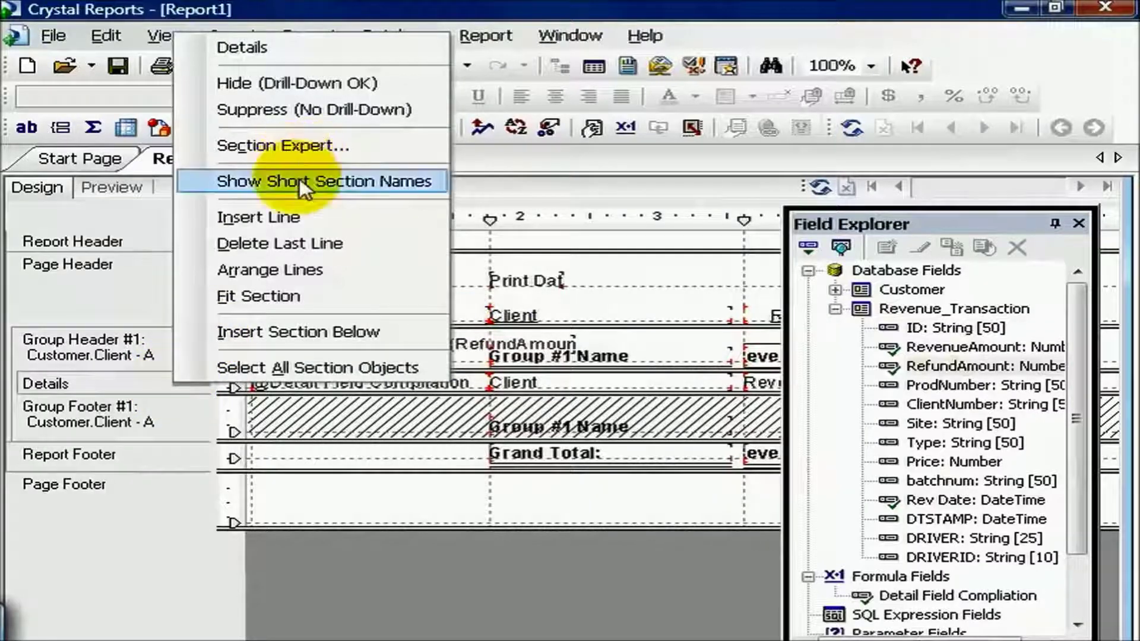
{"action": "left_click", "coordinate": [329, 331]}
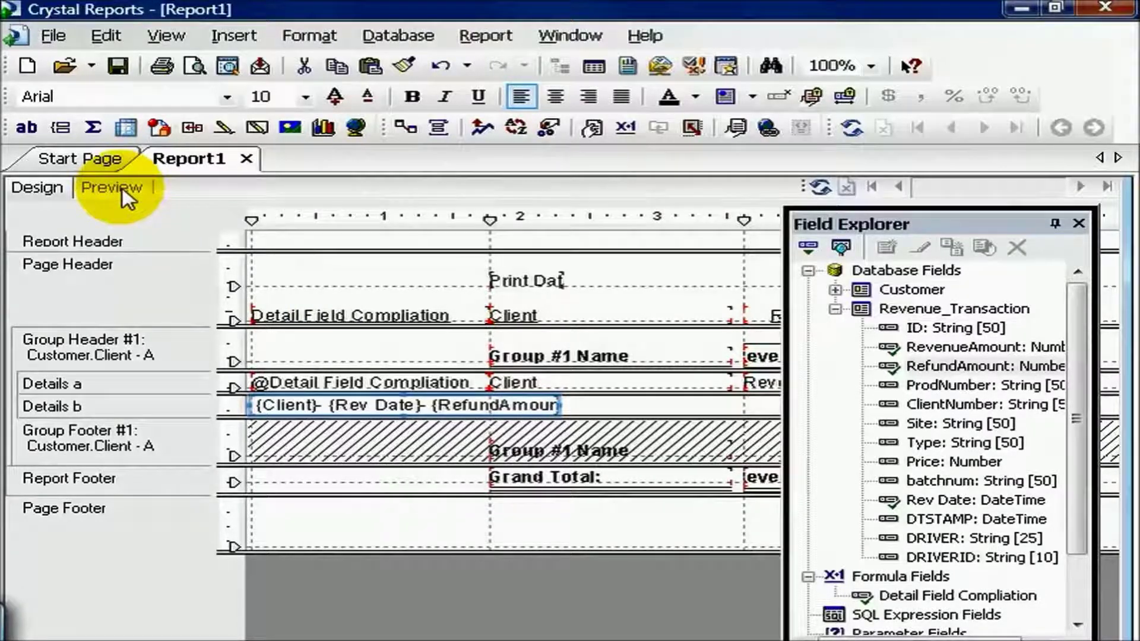
Step: Preview Details b, replace {RefundAmount} with RevenueAmount in its text object, and preview again
{"action": "left_click", "coordinate": [123, 192]}
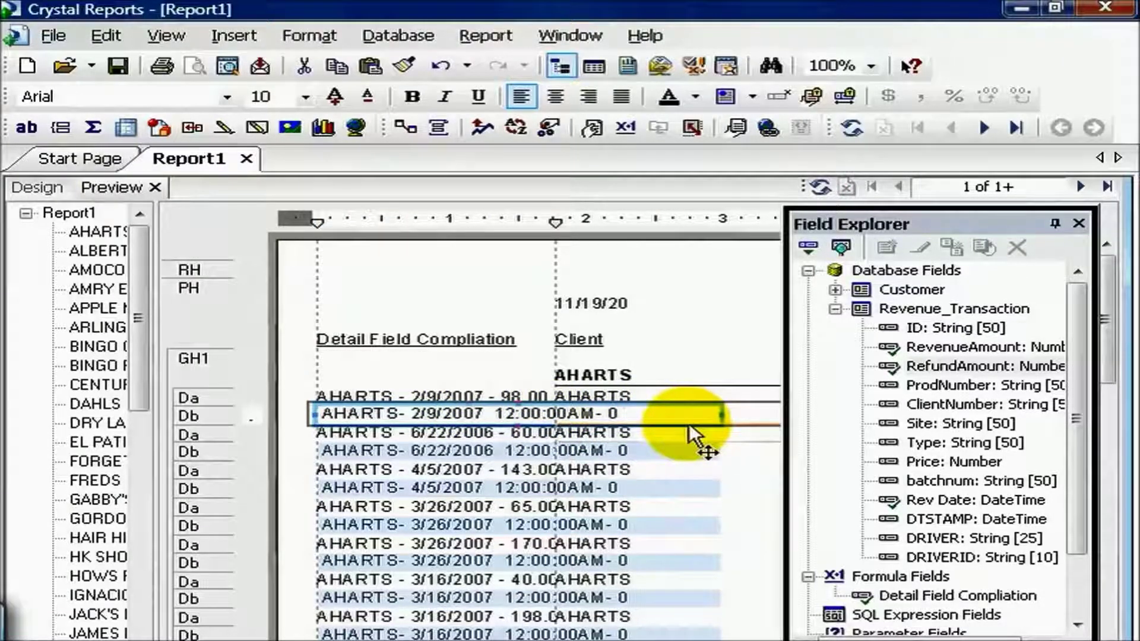
{"action": "left_click", "coordinate": [154, 187]}
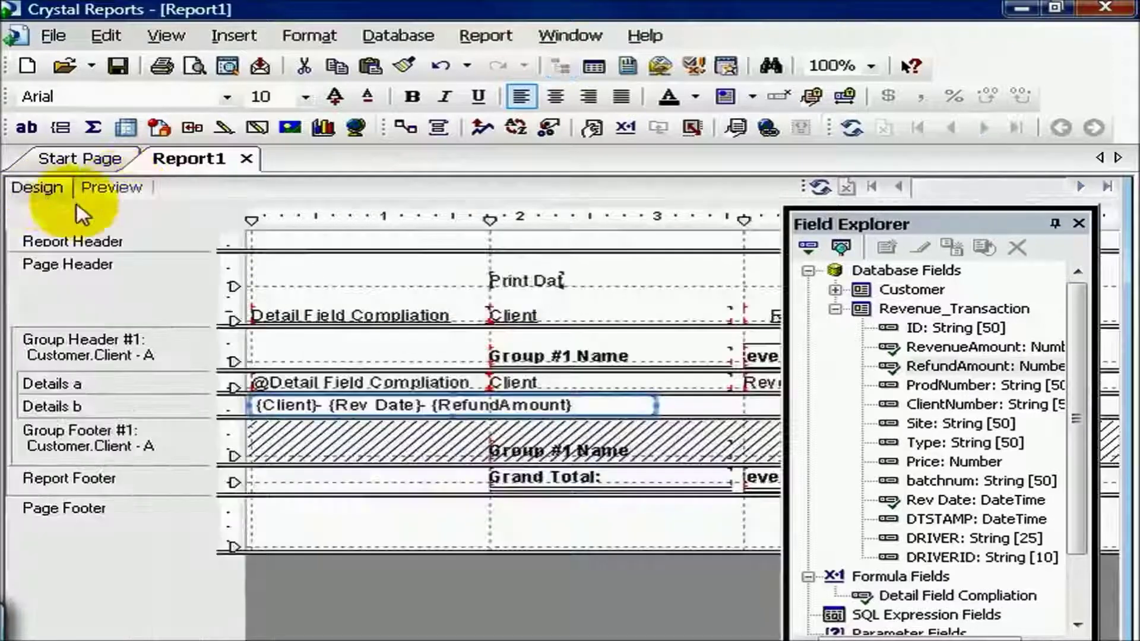
{"action": "double_click", "coordinate": [583, 403]}
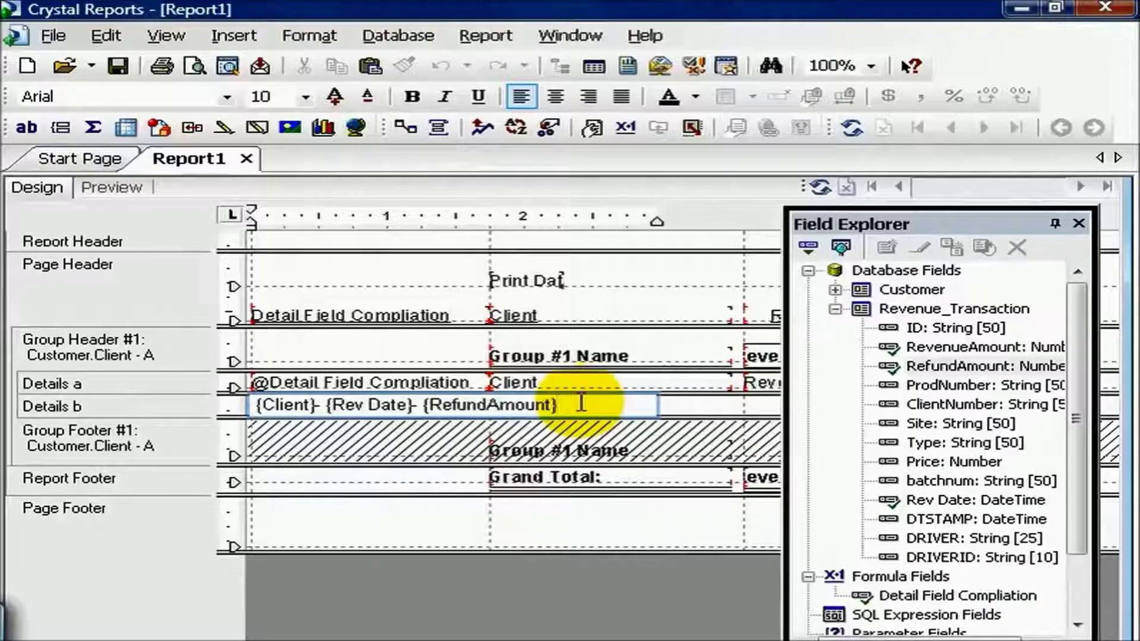
{"action": "key", "text": "BackSpace"}
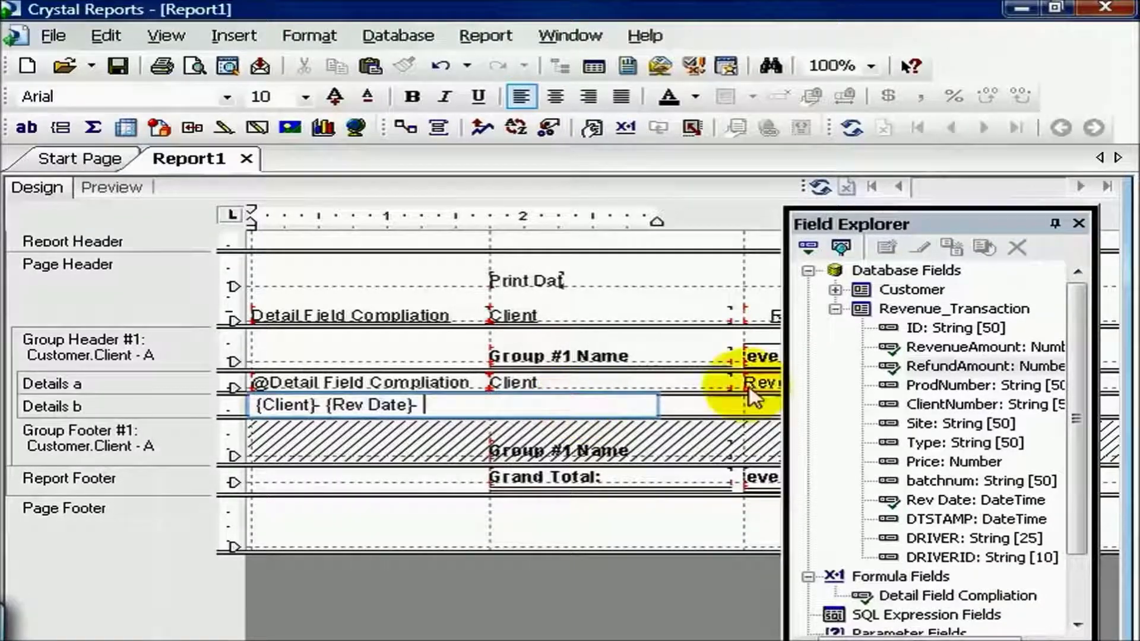
{"action": "left_click_drag", "start_coordinate": [948, 344], "coordinate": [526, 405]}
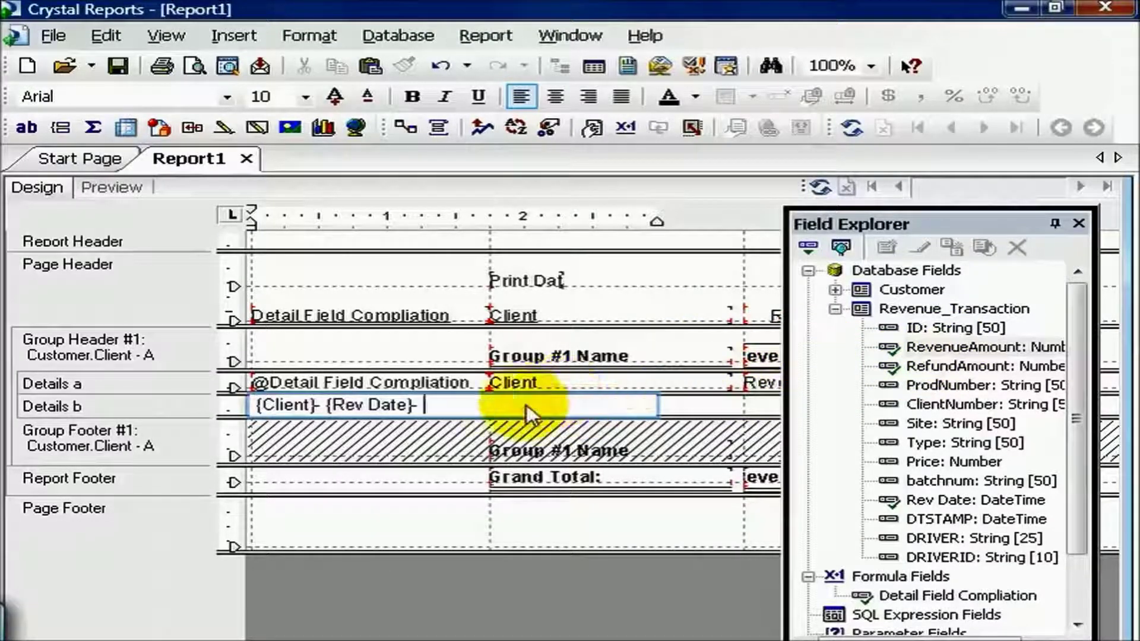
{"action": "left_click", "coordinate": [114, 186]}
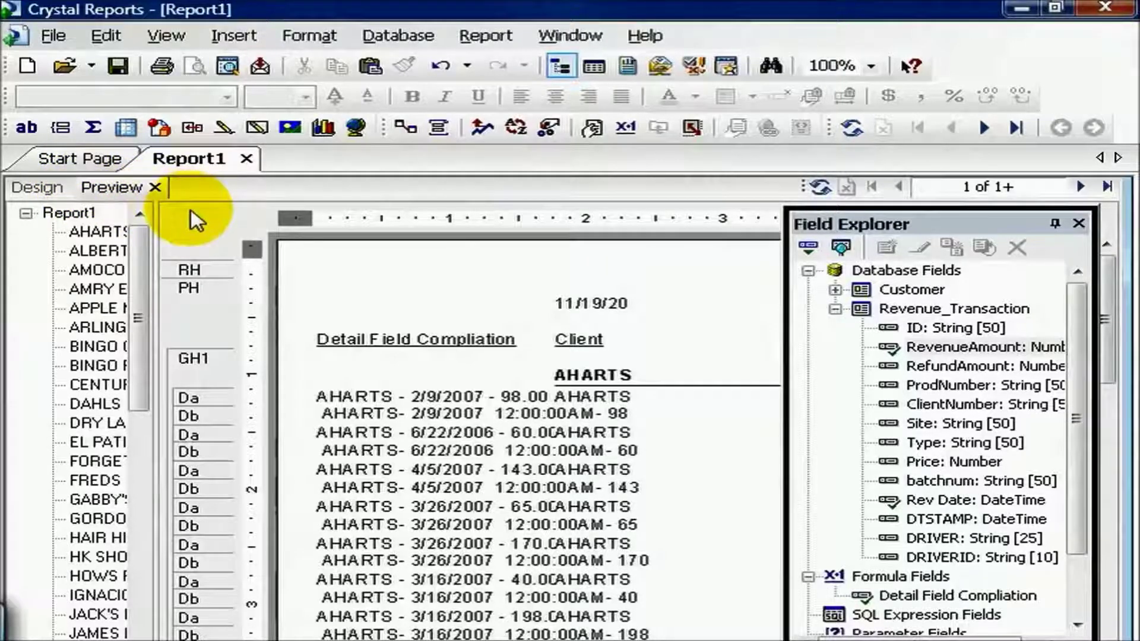
Step: Hide the Details section so only the group headers show
{"action": "right_click", "coordinate": [207, 397]}
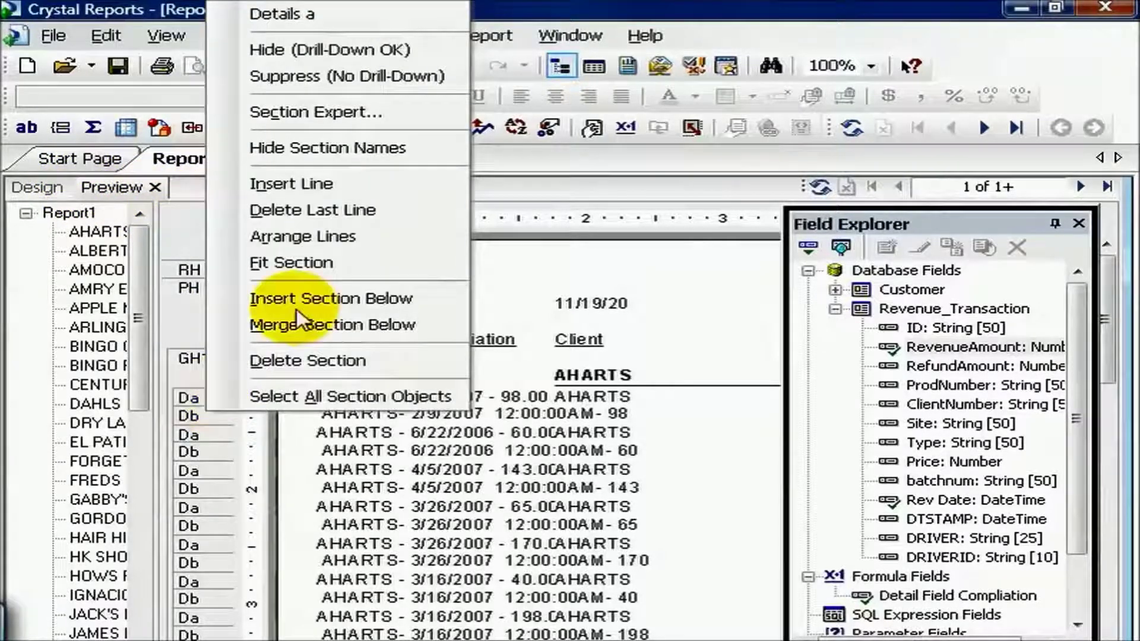
{"action": "left_click", "coordinate": [393, 148]}
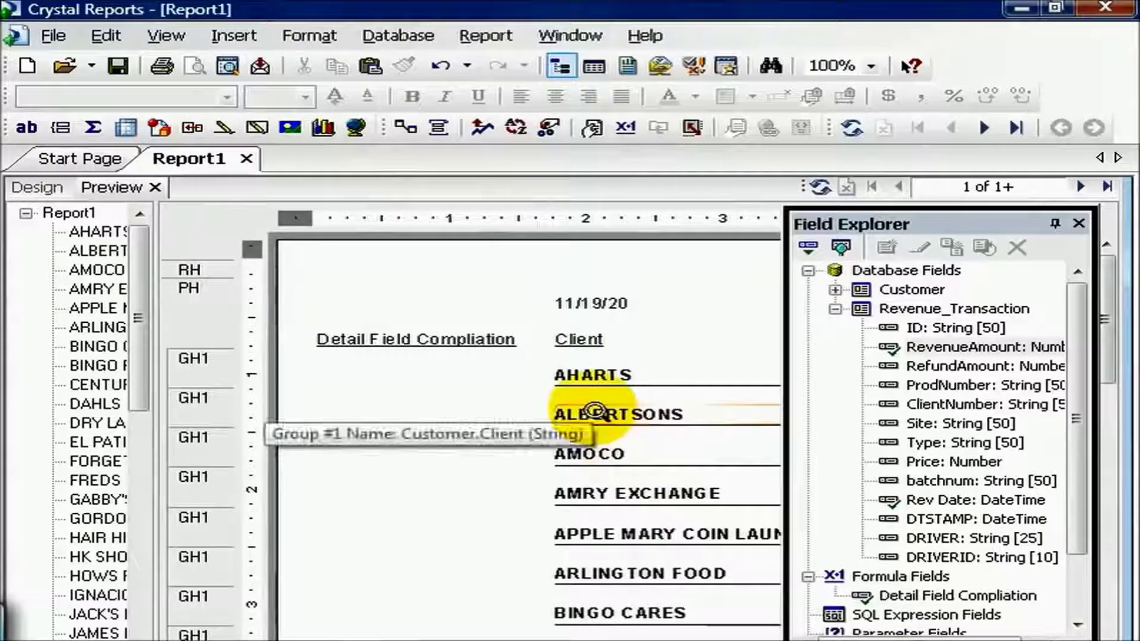
{"action": "left_click", "coordinate": [51, 188]}
Step: Draw a new text object in the Page Header containing a dash
{"action": "left_click", "coordinate": [233, 35]}
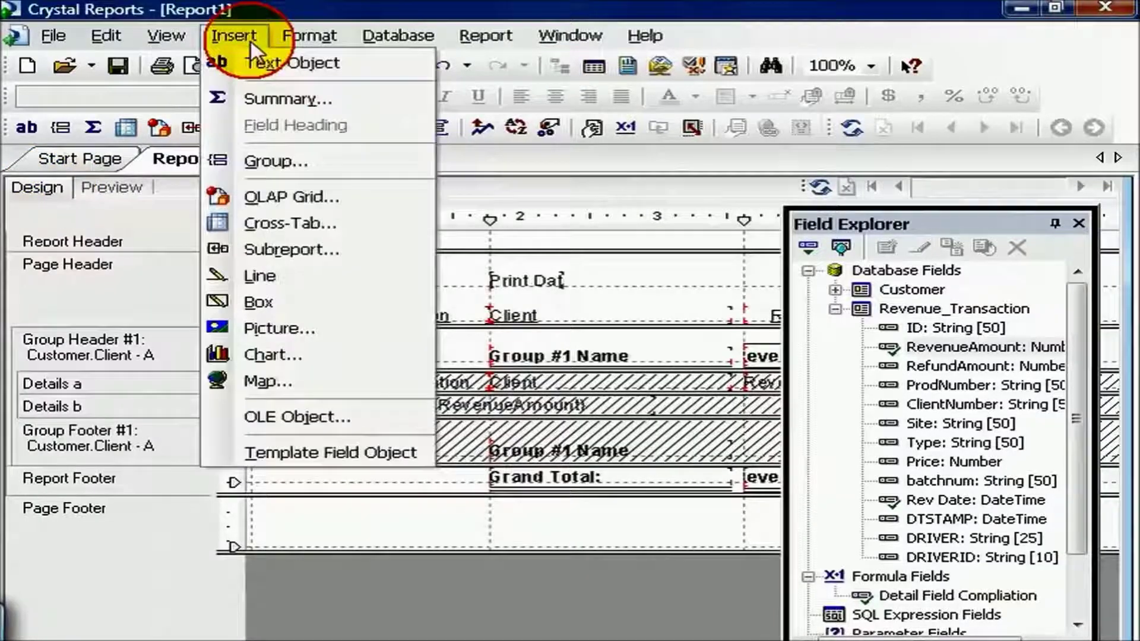
{"action": "left_click", "coordinate": [263, 58]}
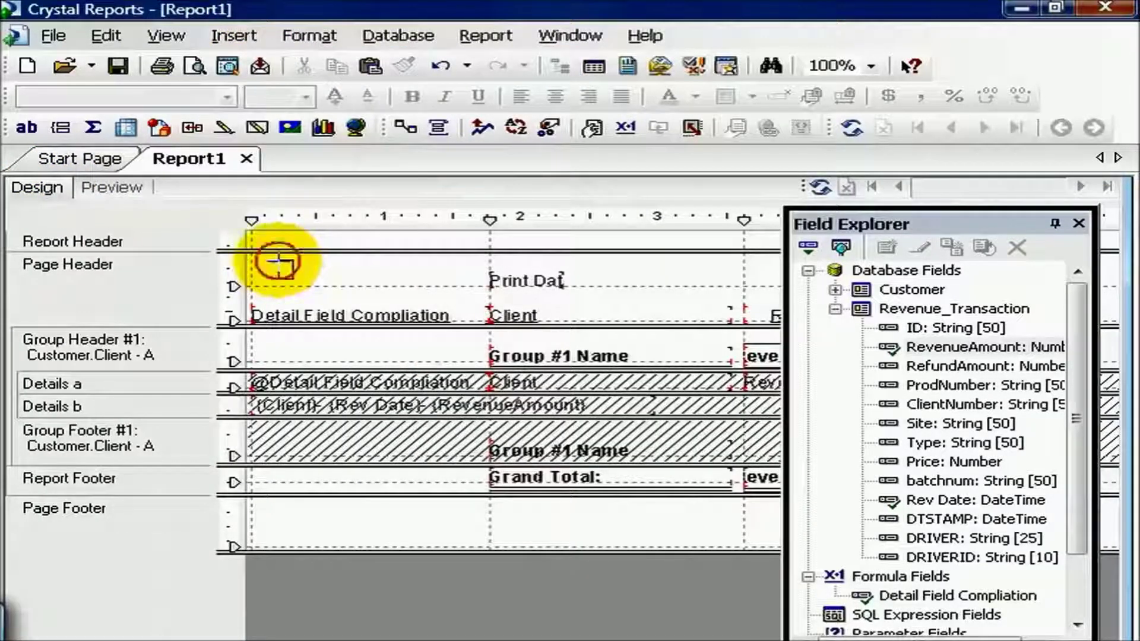
{"action": "left_click_drag", "start_coordinate": [280, 268], "coordinate": [491, 299]}
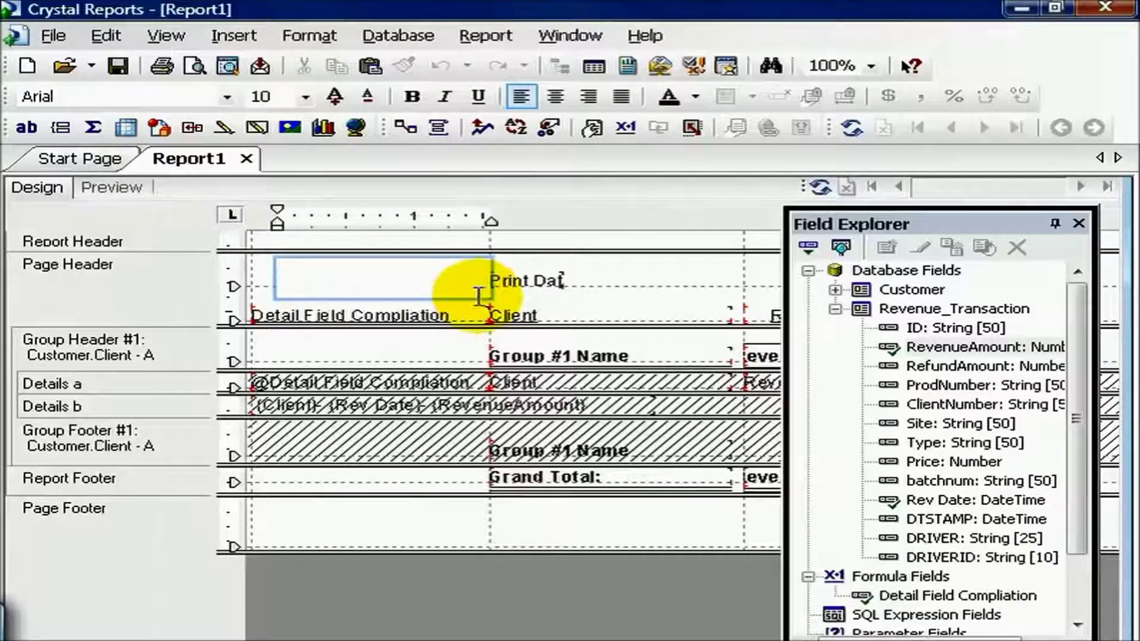
{"action": "type", "text": "-"}
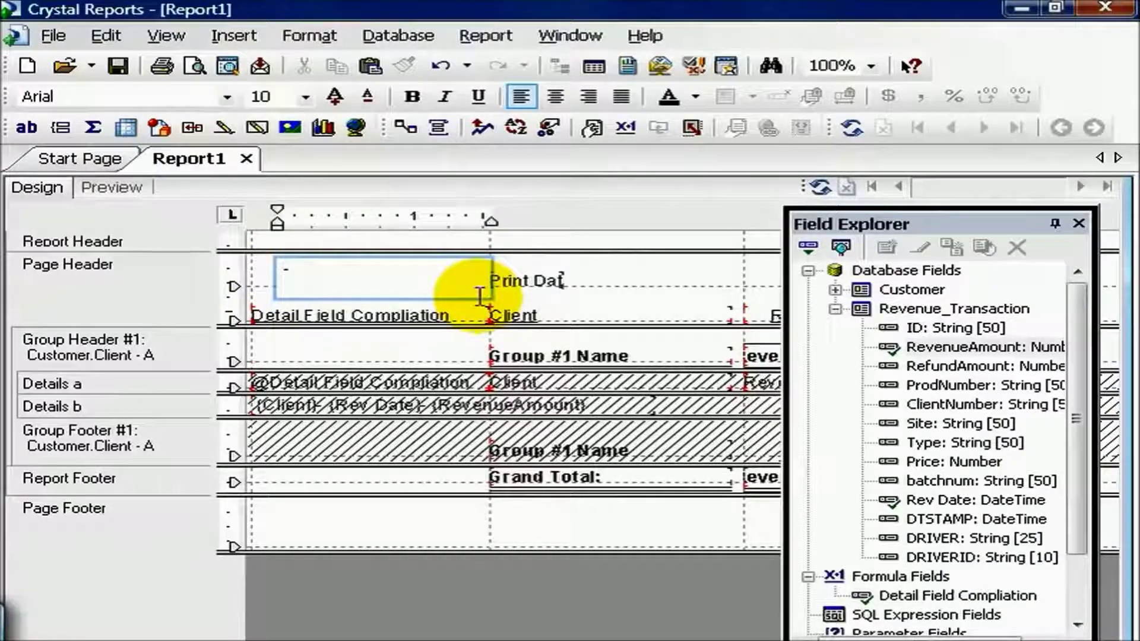
{"action": "left_click", "coordinate": [652, 273]}
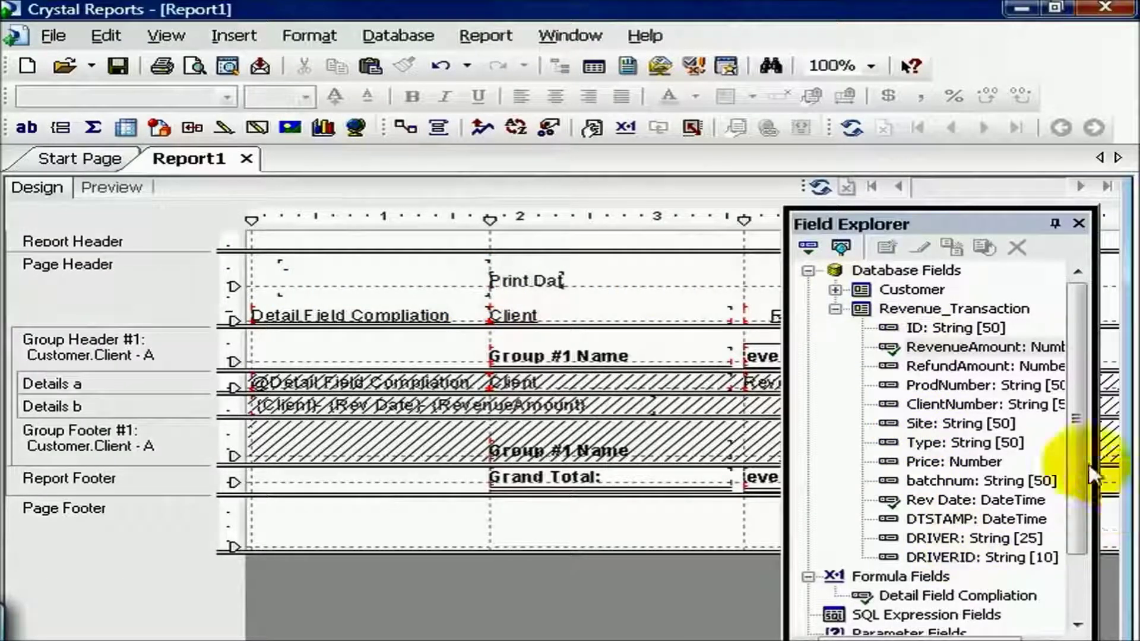
Step: Insert the Customer table's Client field before the dash and dock Field Explorer on the left
{"action": "left_click_drag", "start_coordinate": [1072, 446], "coordinate": [1077, 510]}
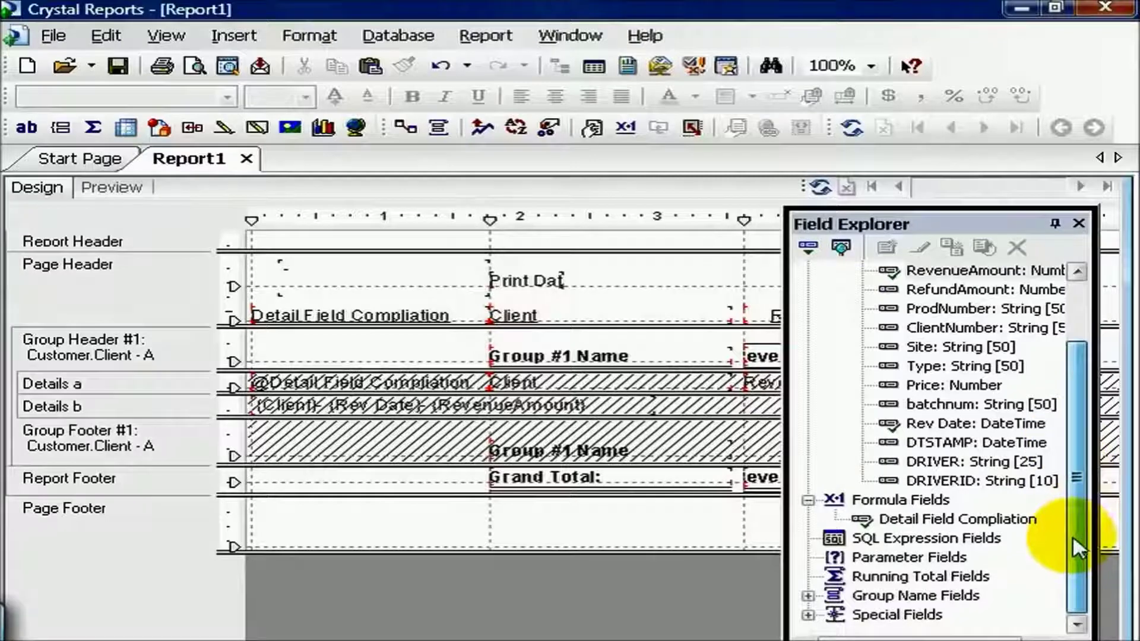
{"action": "left_click", "coordinate": [808, 595]}
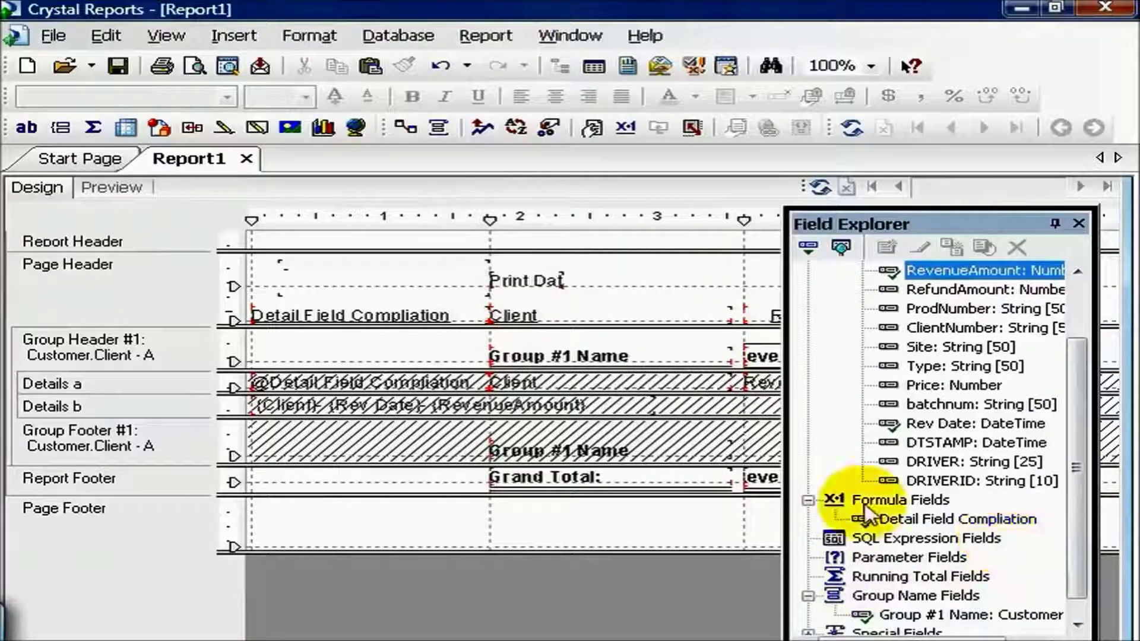
{"action": "scroll", "coordinate": [819, 496], "scroll_direction": "up", "scroll_amount": 2}
{"action": "left_click", "coordinate": [835, 290]}
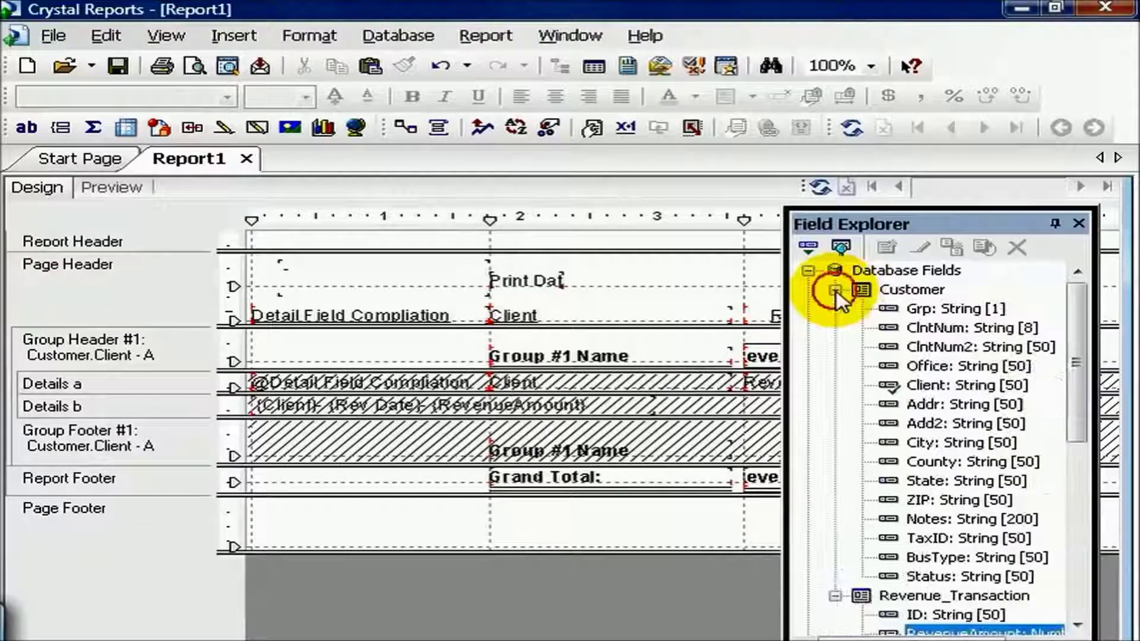
{"action": "left_click_drag", "start_coordinate": [938, 386], "coordinate": [370, 279]}
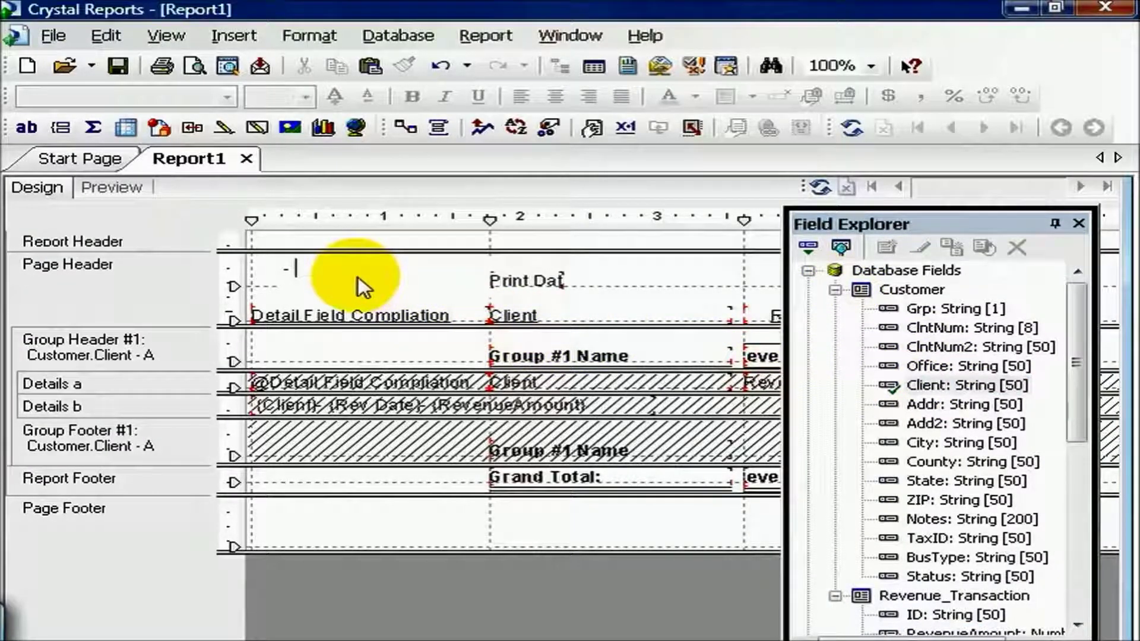
{"action": "left_click", "coordinate": [291, 284]}
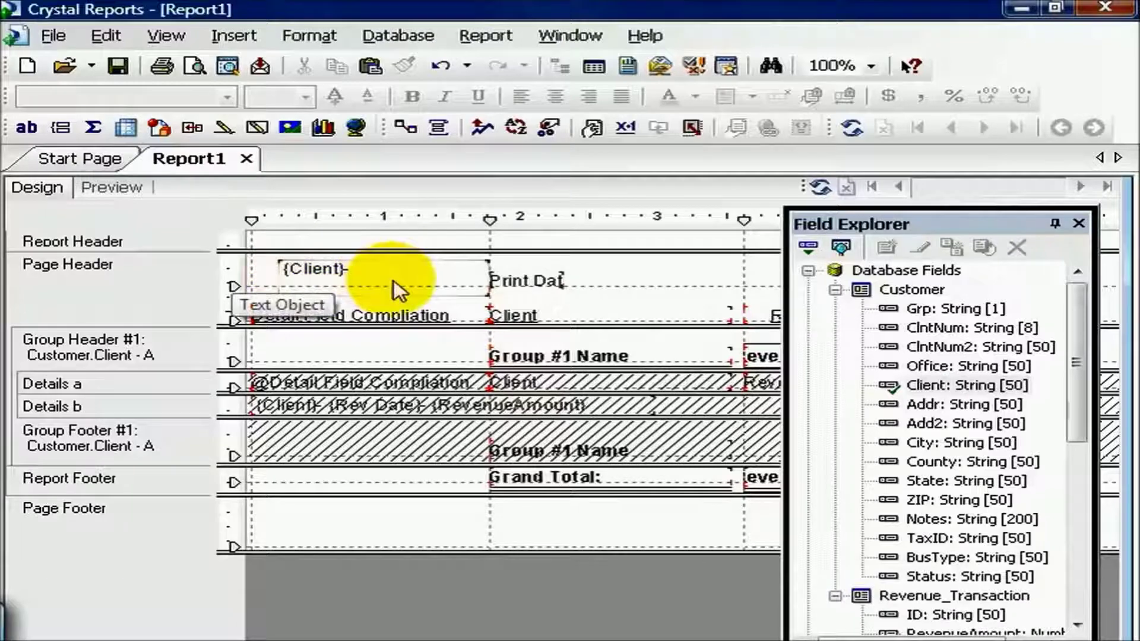
{"action": "mouse_move", "coordinate": [878, 230]}
{"action": "left_mouse_down"}
{"action": "mouse_move", "coordinate": [133, 228]}
{"action": "mouse_move", "coordinate": [214, 228]}
{"action": "left_mouse_up"}
Step: Copy the group RevenueAmount sum and paste a duplicate into the group header
{"action": "left_click", "coordinate": [451, 275]}
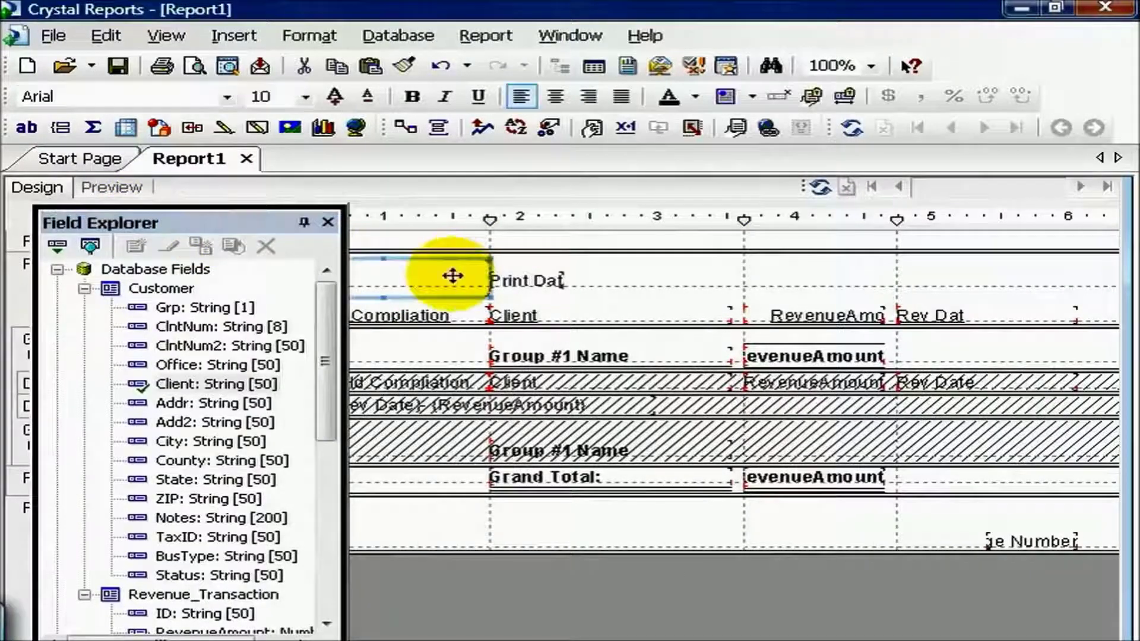
{"action": "left_click", "coordinate": [449, 344]}
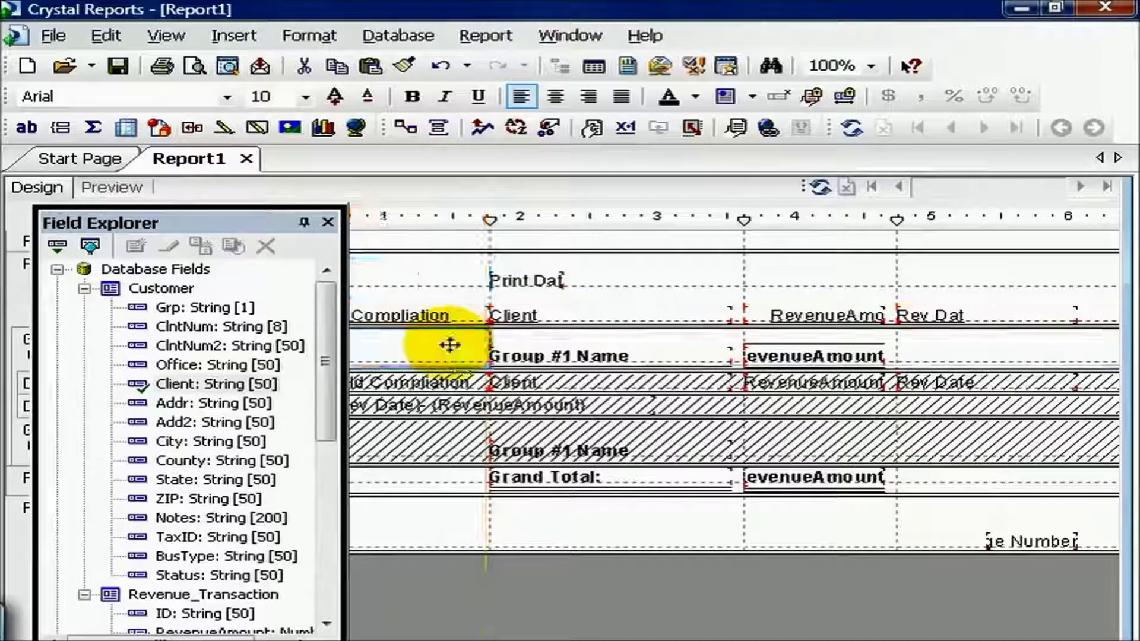
{"action": "left_click", "coordinate": [853, 352]}
{"action": "right_click", "coordinate": [853, 352]}
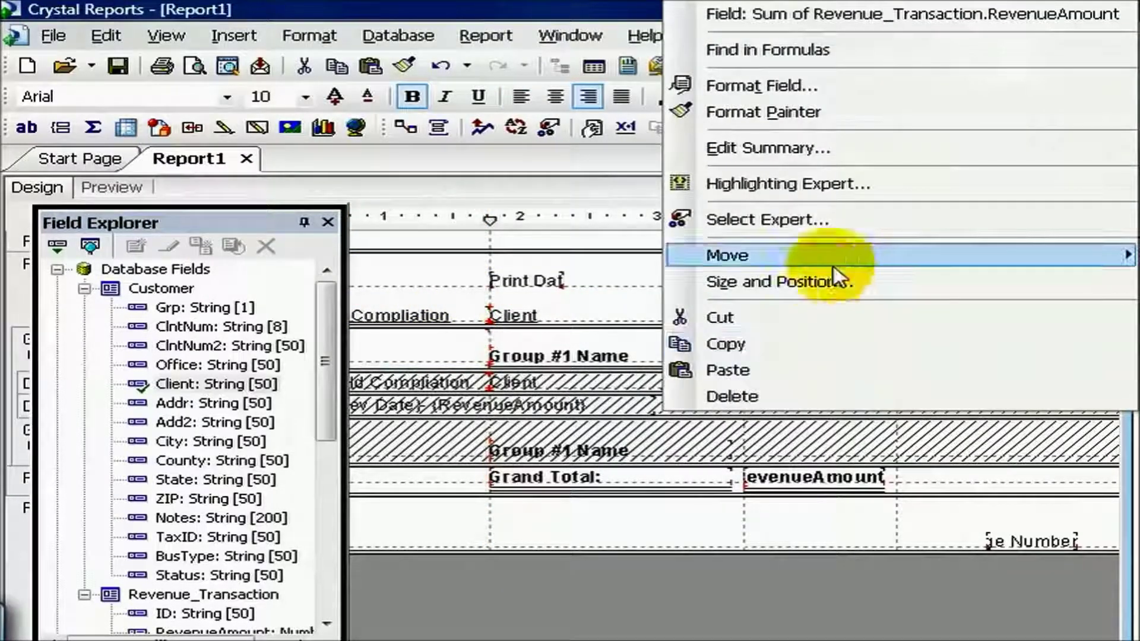
{"action": "left_click", "coordinate": [815, 343]}
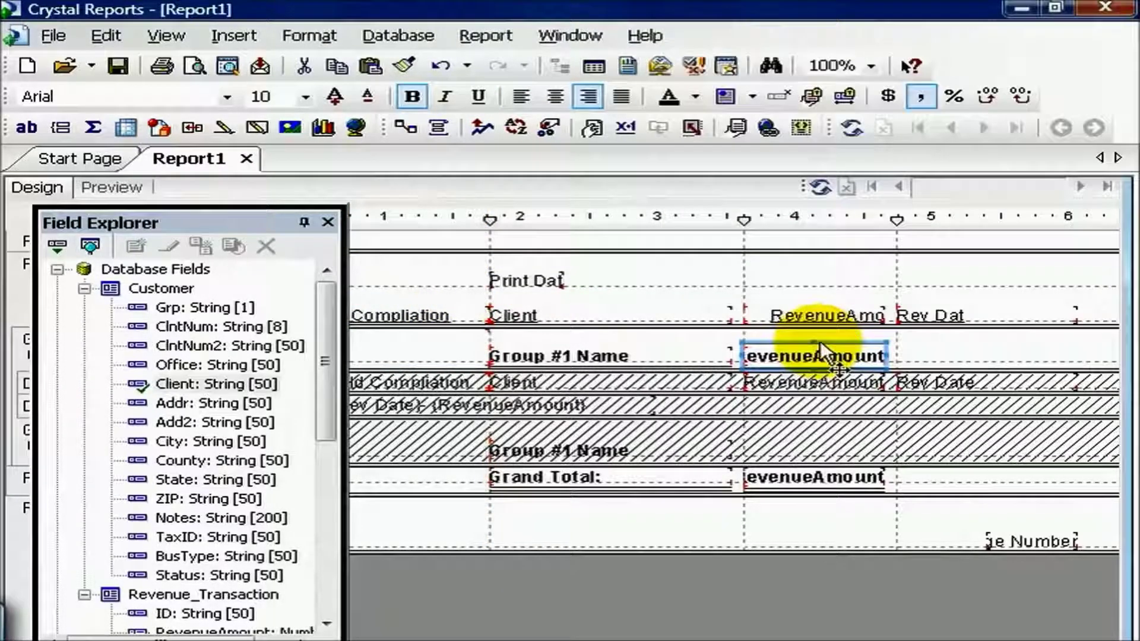
{"action": "right_click", "coordinate": [929, 343]}
{"action": "left_click", "coordinate": [941, 621]}
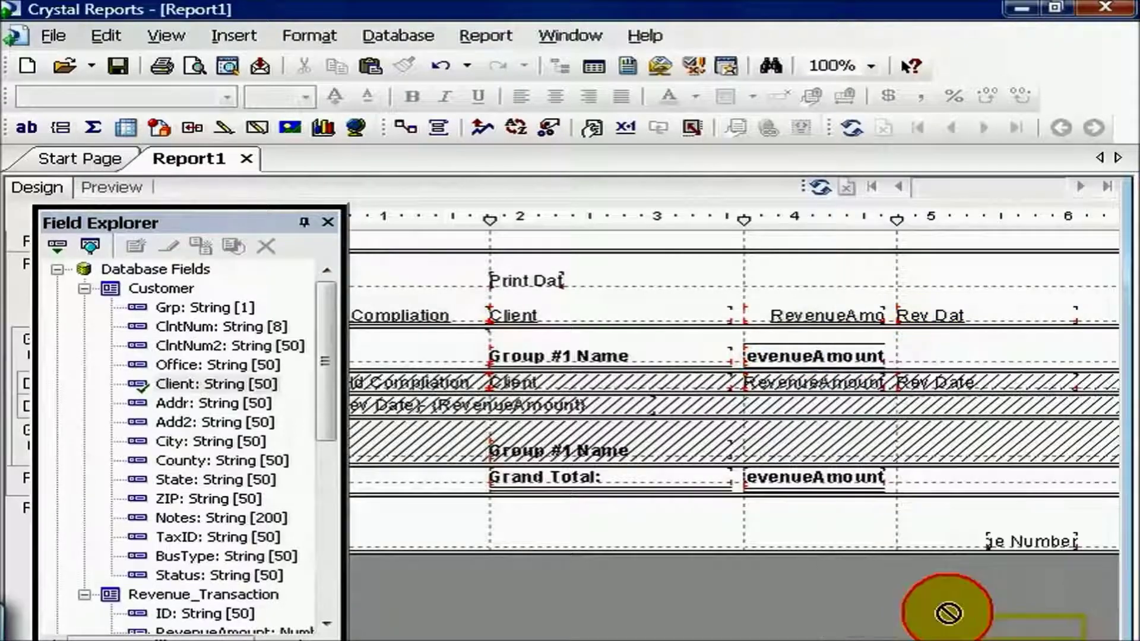
{"action": "left_click", "coordinate": [923, 358]}
Step: Move the pasted RevenueAmount sum into the Client text object after the dash
{"action": "left_click", "coordinate": [328, 222]}
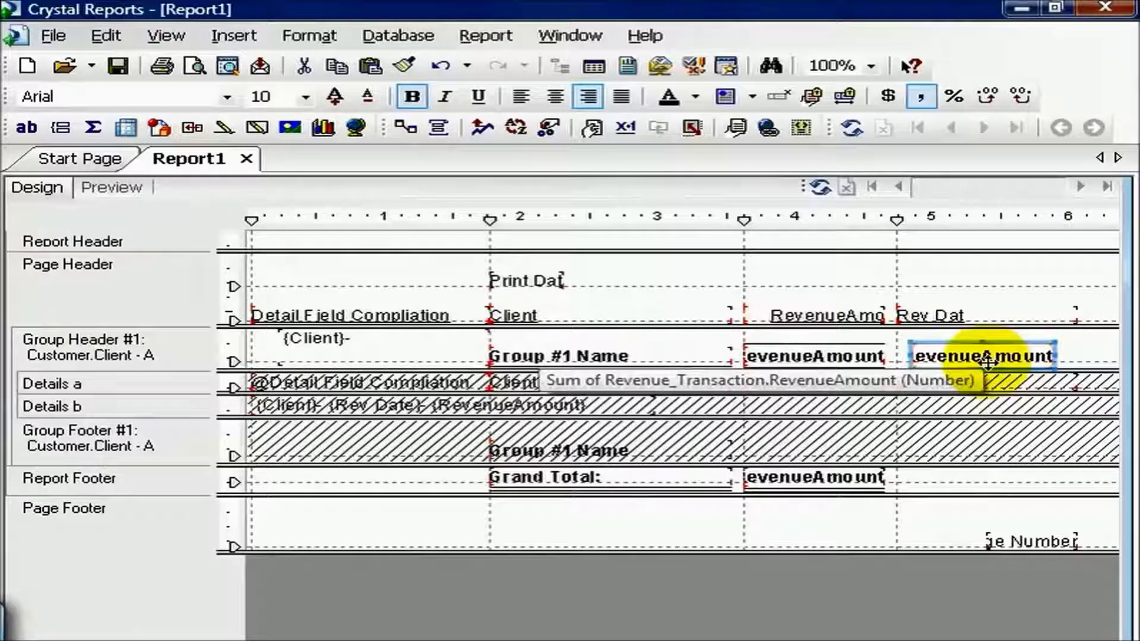
{"action": "left_click_drag", "start_coordinate": [986, 359], "coordinate": [469, 347]}
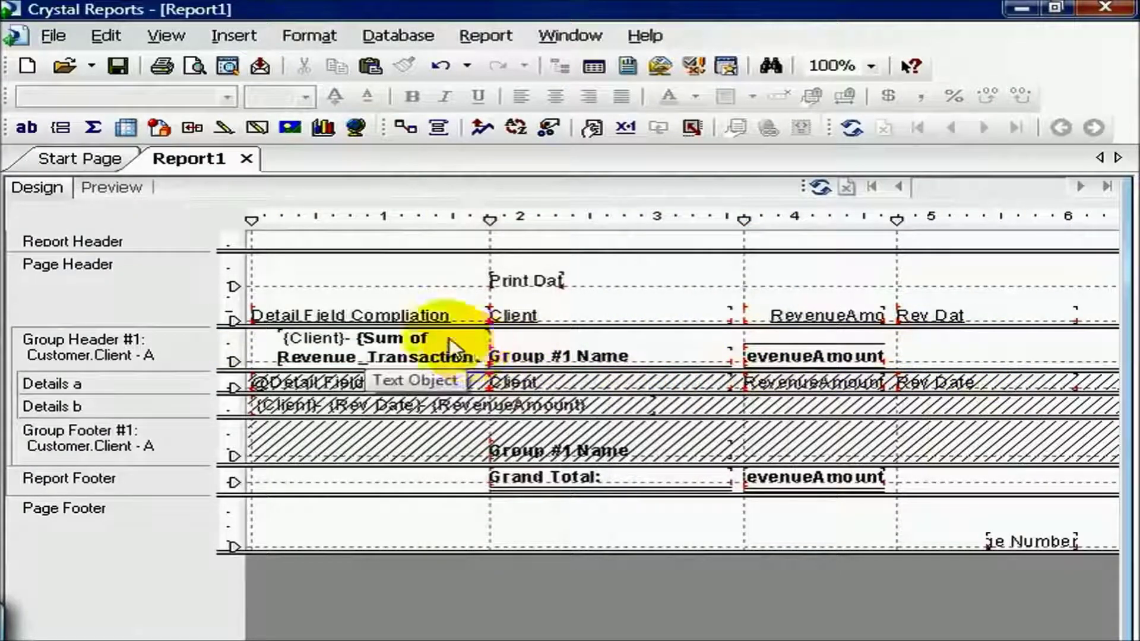
{"action": "left_click", "coordinate": [126, 190]}
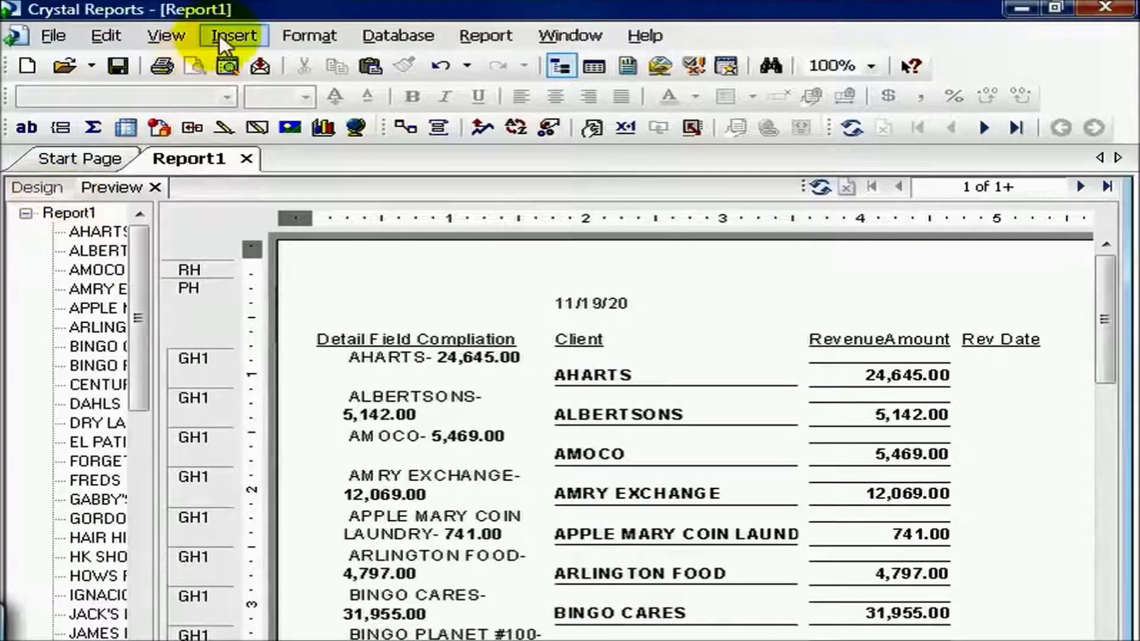
Step: Open the View menu to bring Field Explorer back
{"action": "left_click", "coordinate": [166, 34]}
Step: Create a new formula field named 'Summary Field Compilation'
{"action": "left_click", "coordinate": [245, 237]}
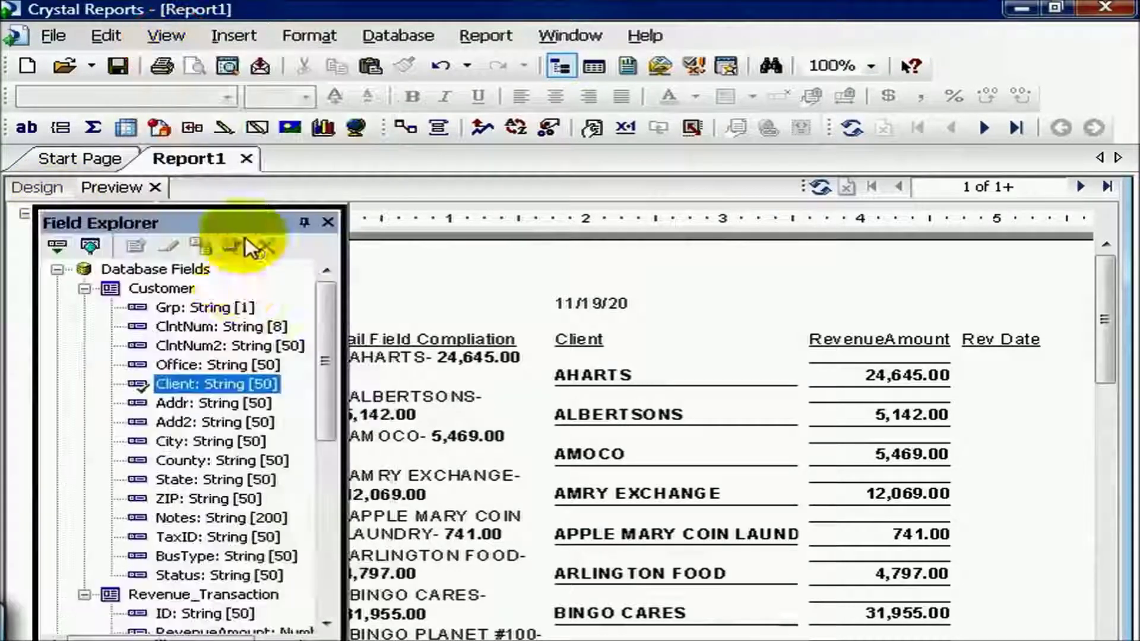
{"action": "left_click", "coordinate": [84, 288]}
{"action": "left_click", "coordinate": [85, 307]}
{"action": "right_click", "coordinate": [150, 328]}
{"action": "left_click", "coordinate": [180, 347]}
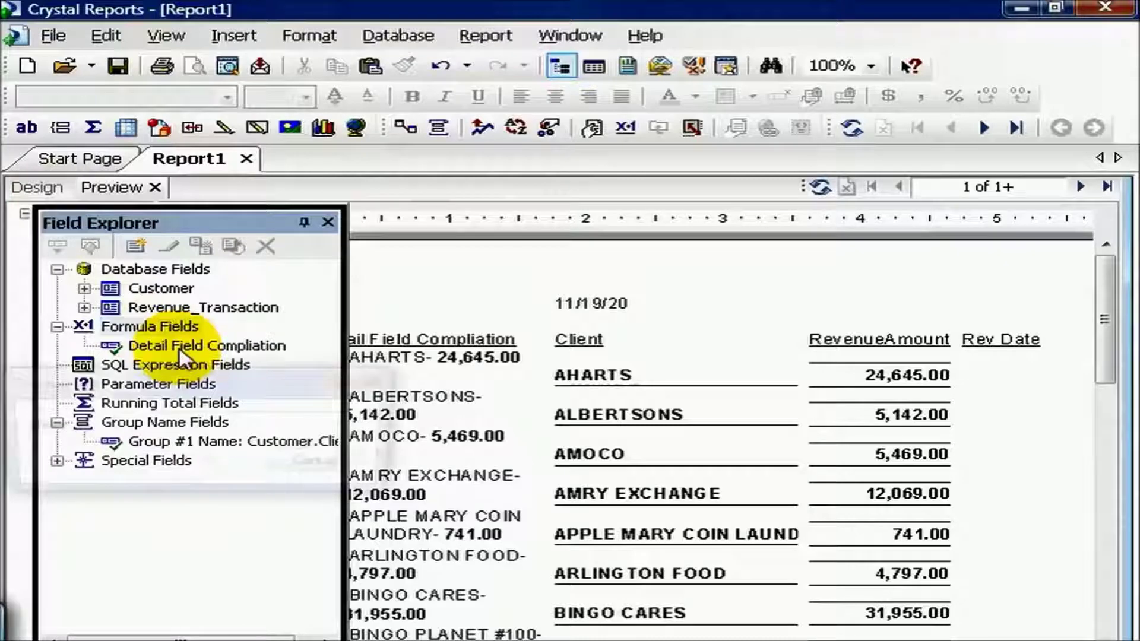
{"action": "type", "text": "Summar"}
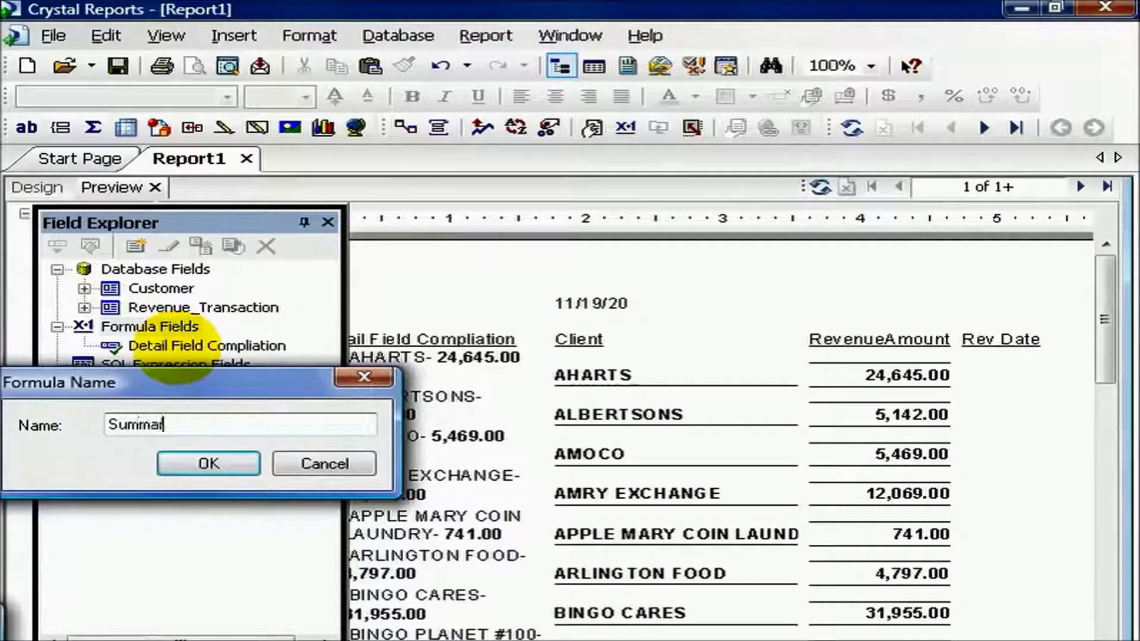
{"action": "type", "text": "y Field C"}
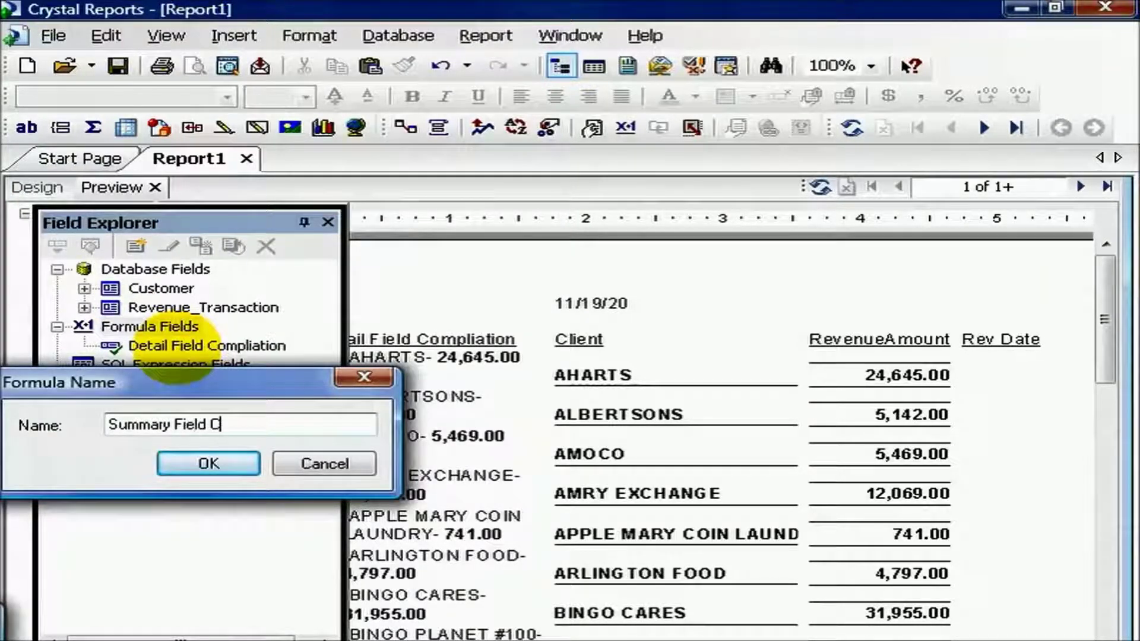
{"action": "type", "text": "ompllation"}
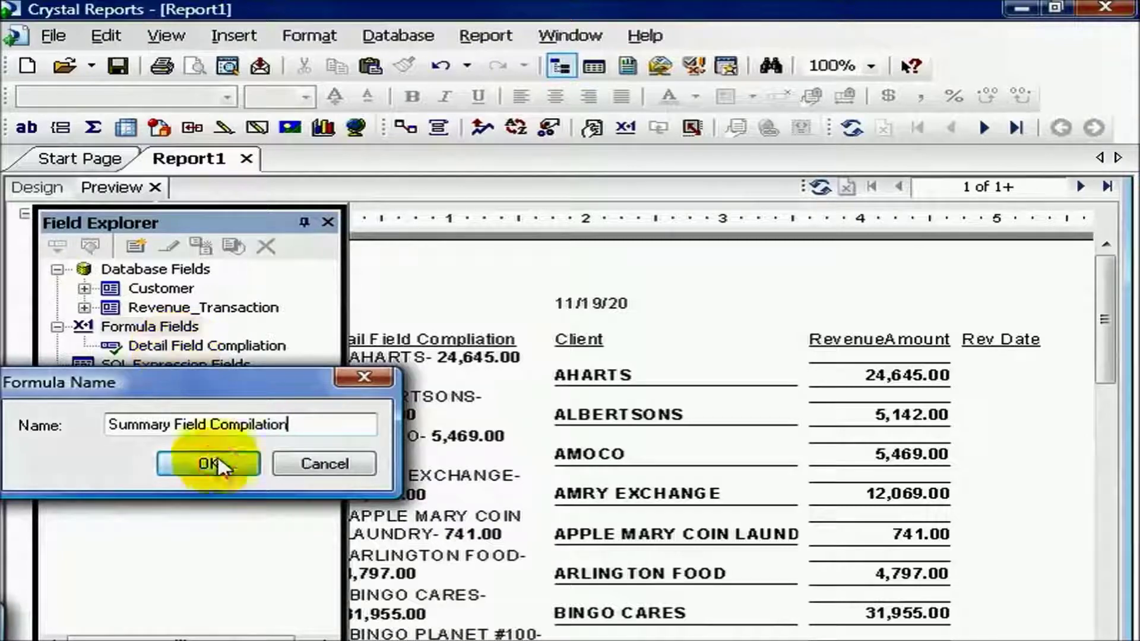
{"action": "left_click", "coordinate": [213, 463]}
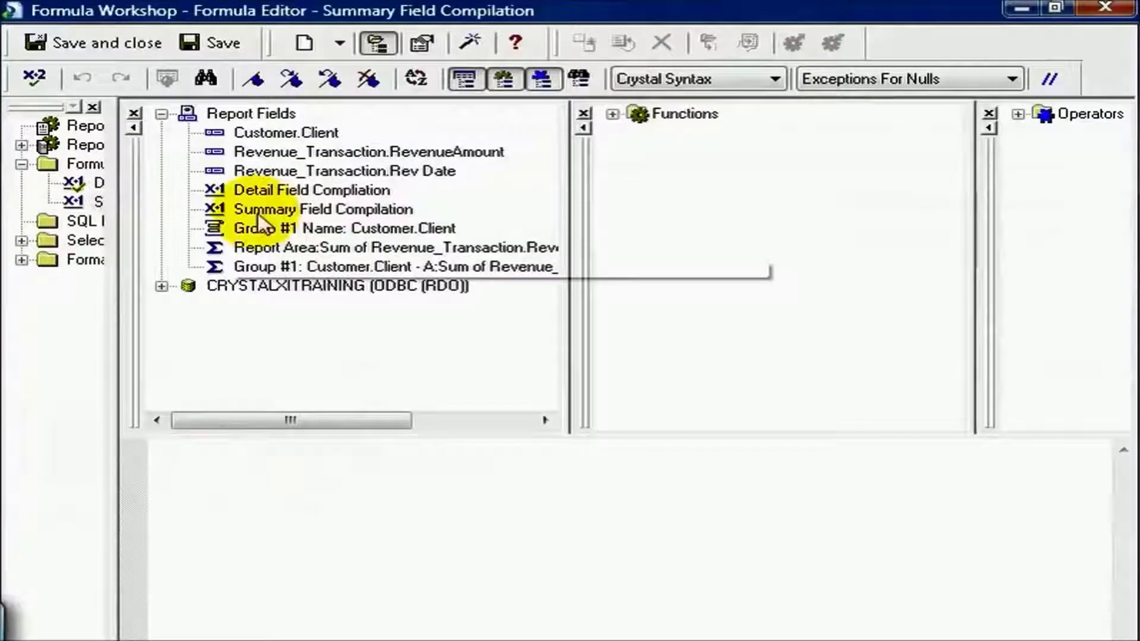
Step: Write {Customer.Client} + ' - ' + ToText(group RevenueAmount sum) and save the formula
{"action": "left_click_drag", "start_coordinate": [280, 132], "coordinate": [191, 500]}
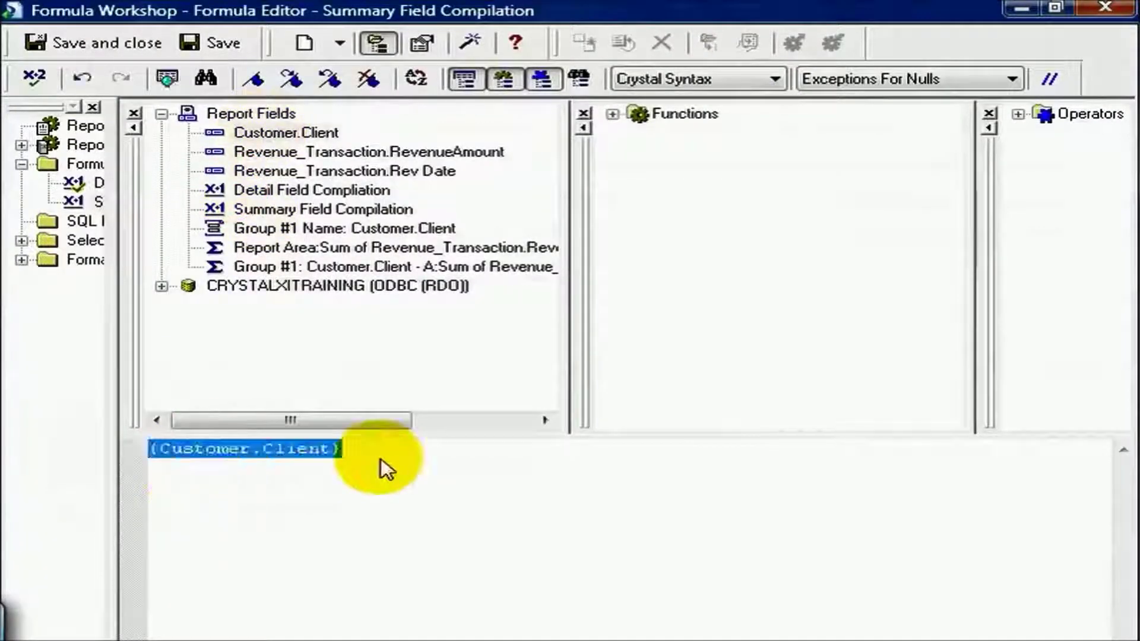
{"action": "left_click", "coordinate": [393, 449]}
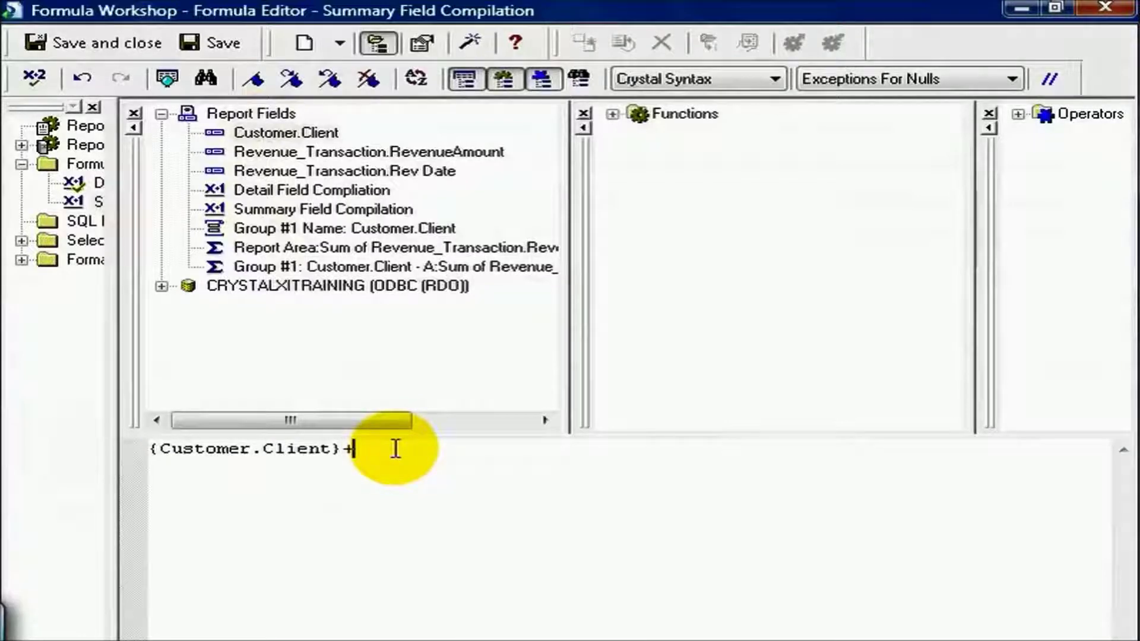
{"action": "type", "text": "+' - '"}
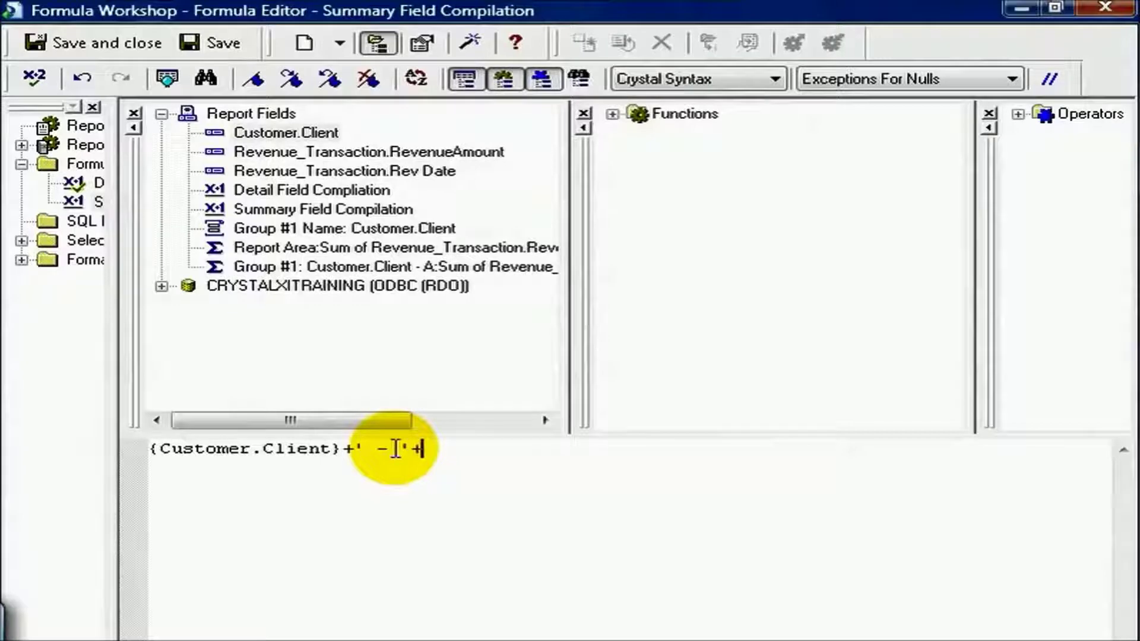
{"action": "type", "text": "+ ToText()"}
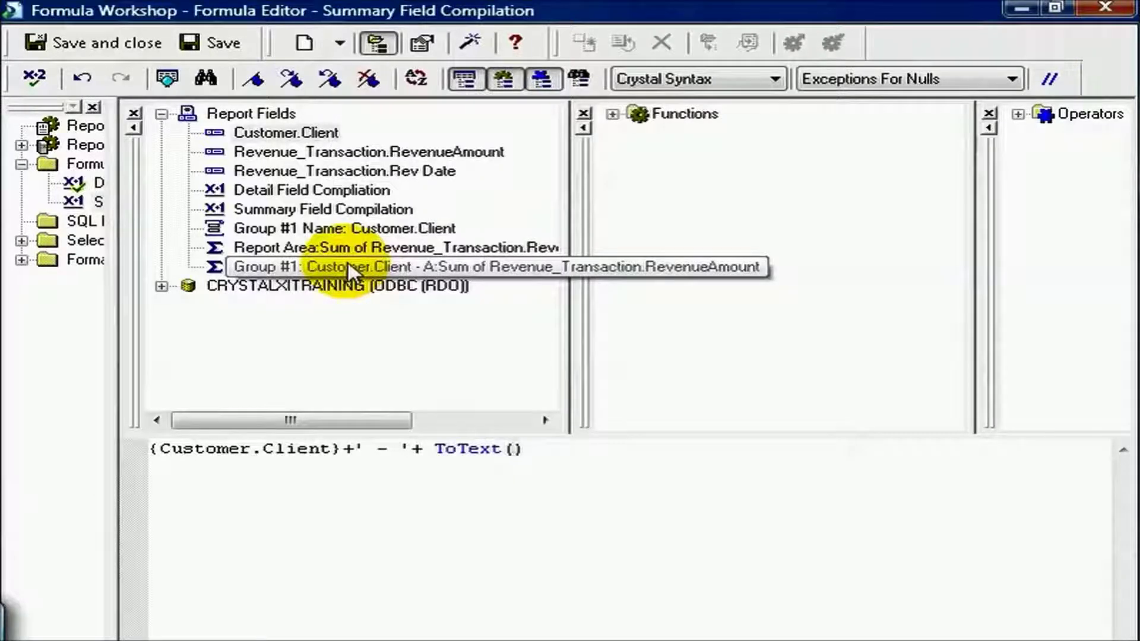
{"action": "left_click_drag", "start_coordinate": [349, 266], "coordinate": [515, 459]}
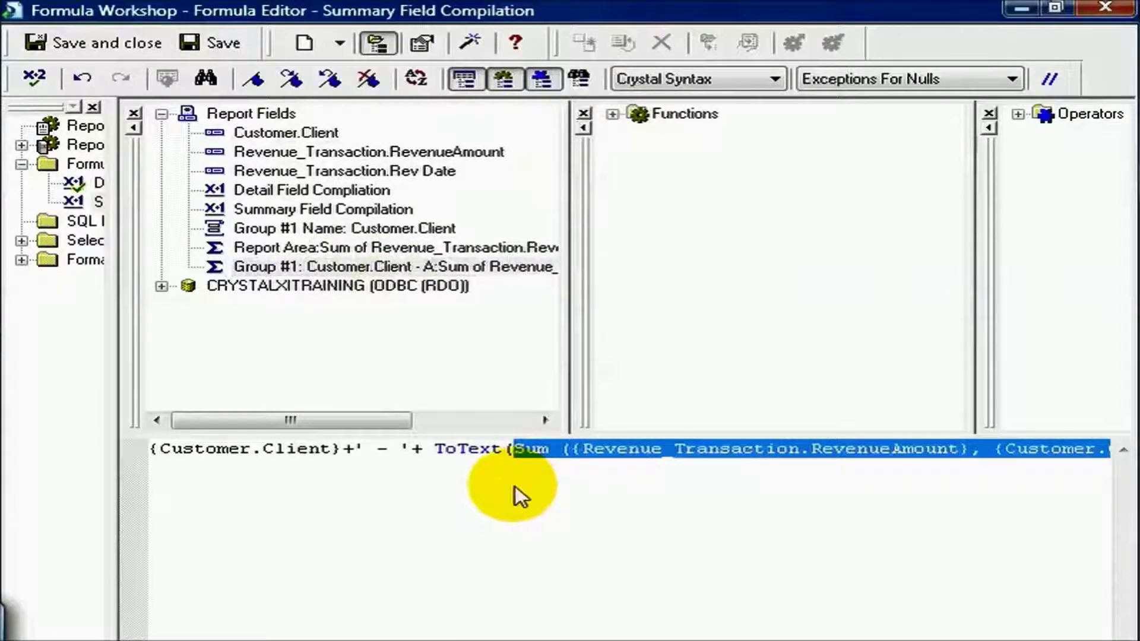
{"action": "left_click", "coordinate": [94, 40]}
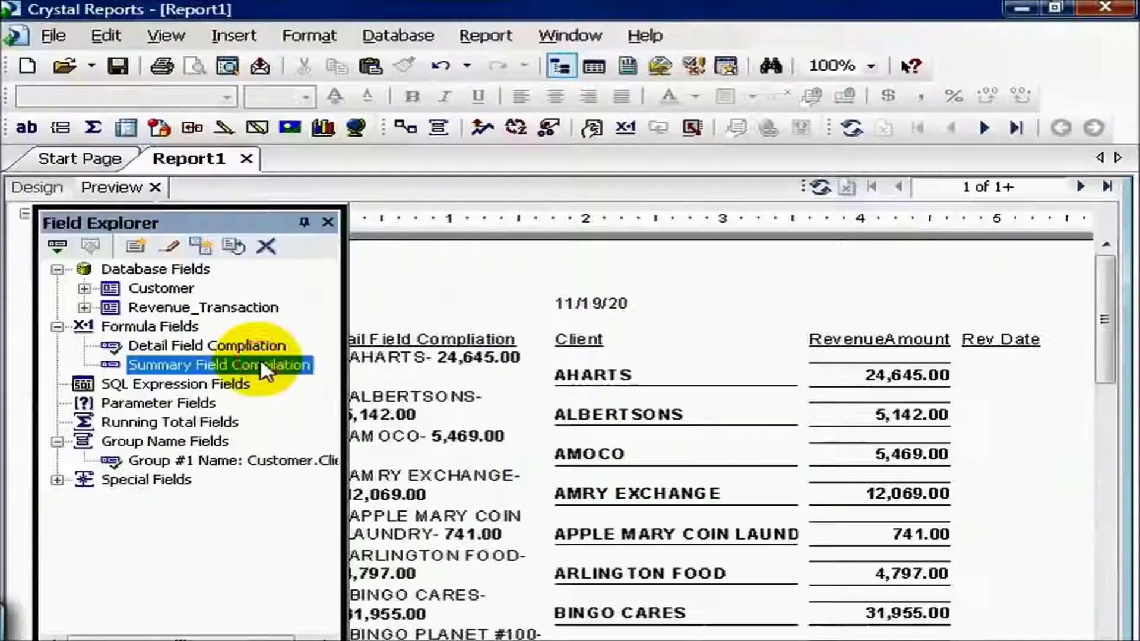
Step: Drop the Summary Field Compilation formula into the client group header
{"action": "left_click_drag", "start_coordinate": [292, 363], "coordinate": [611, 354]}
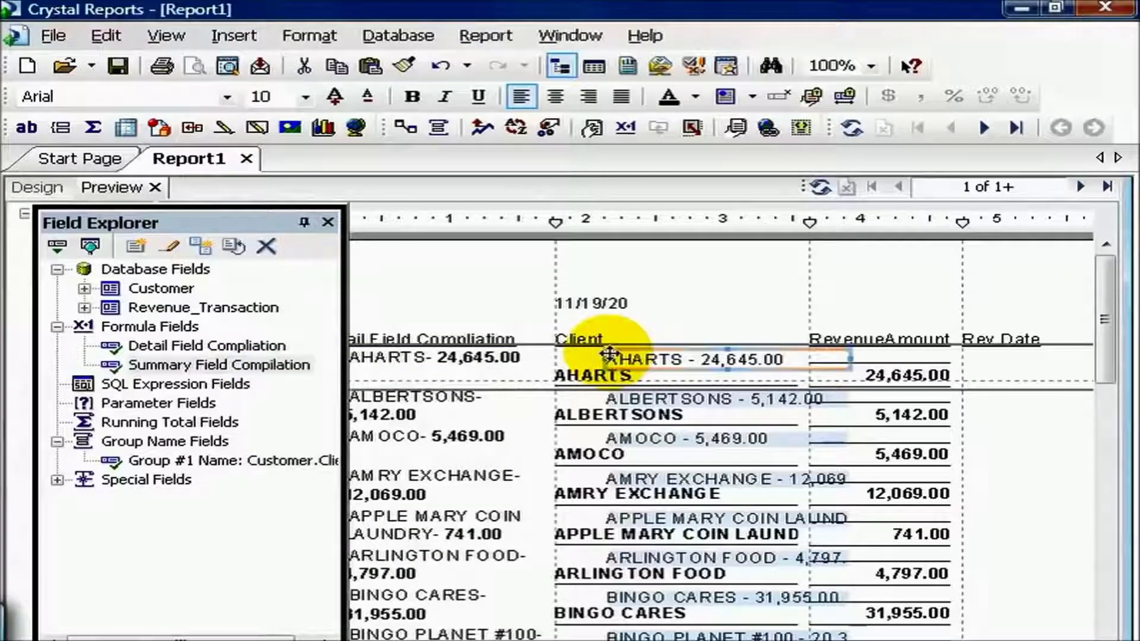